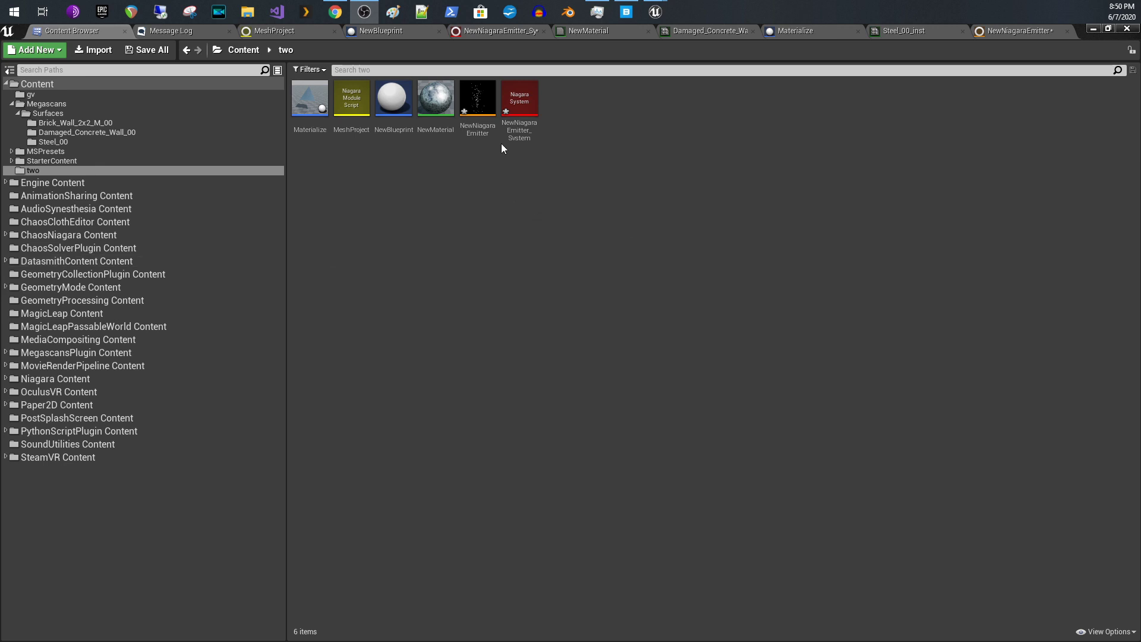
- Open NewNiagaraEmitter, close its editor, then reopen it from the Content Browser
double_click(478, 101)
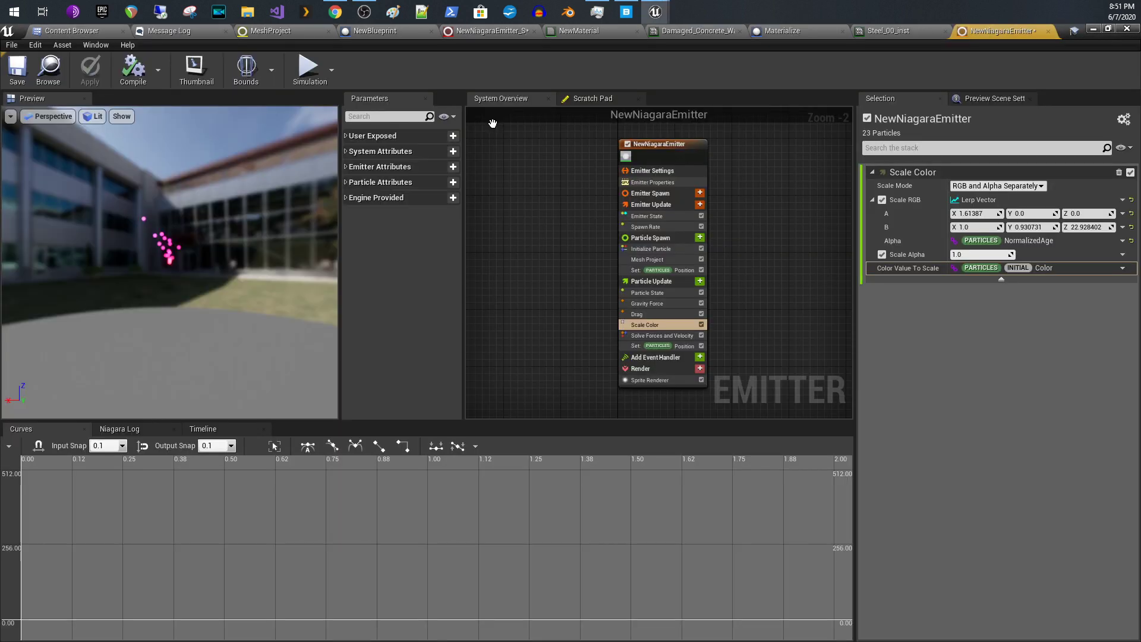
click(494, 175)
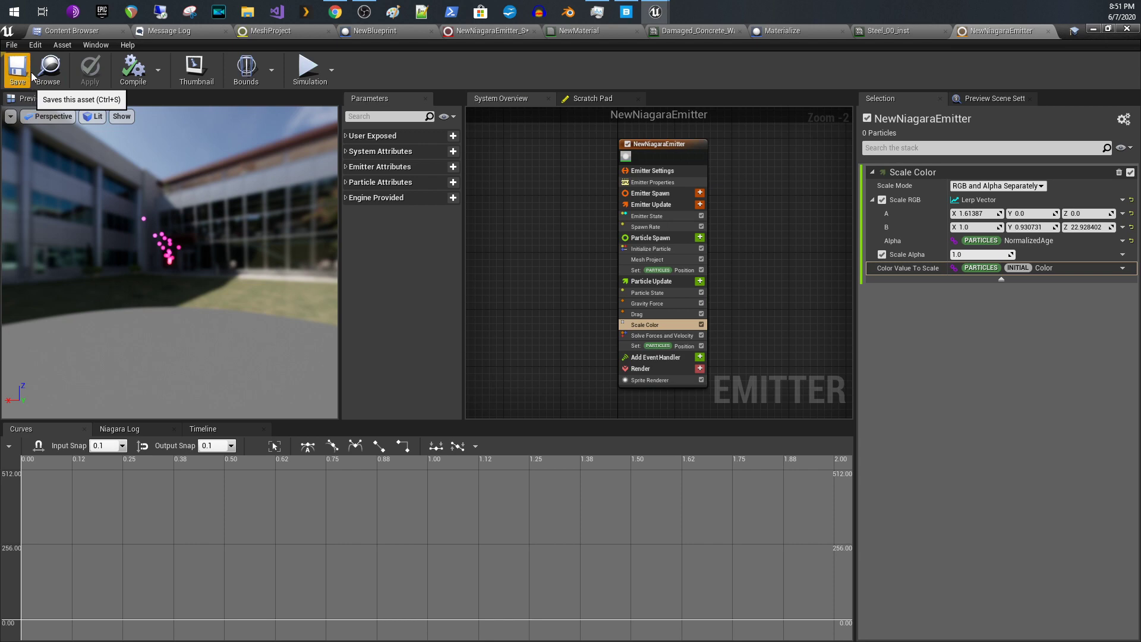
click(1048, 31)
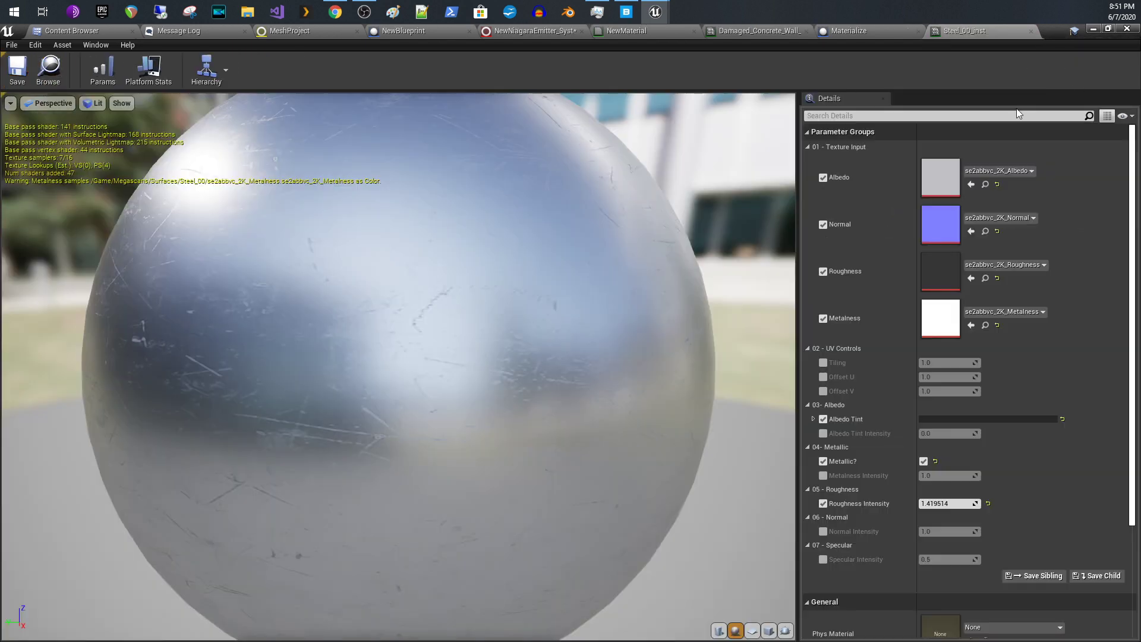
click(76, 31)
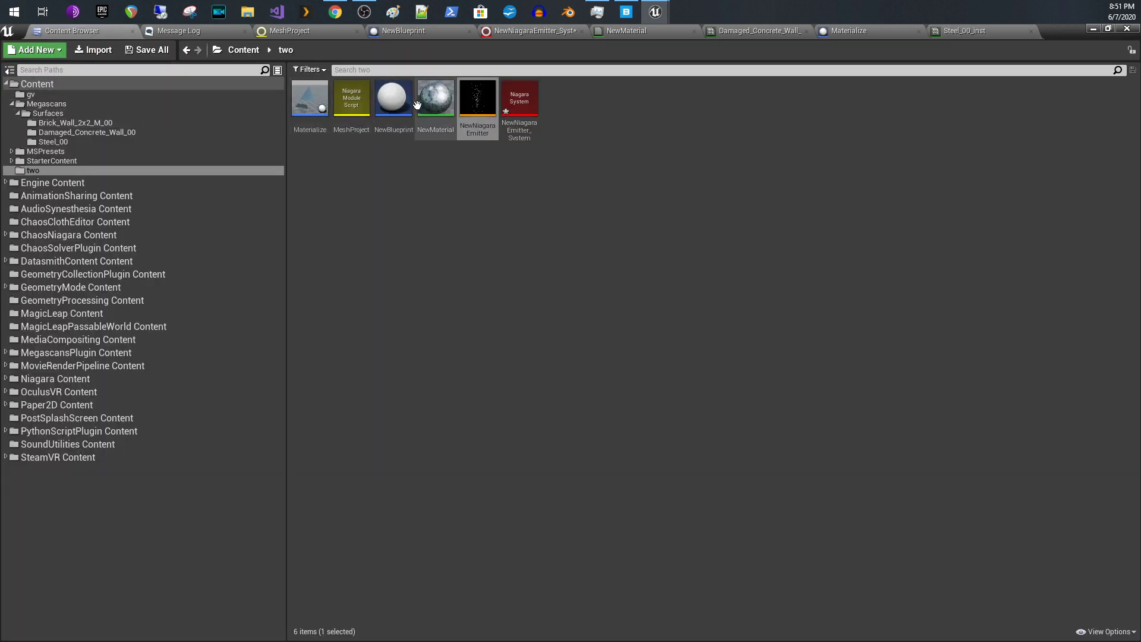
click(467, 95)
double_click(467, 96)
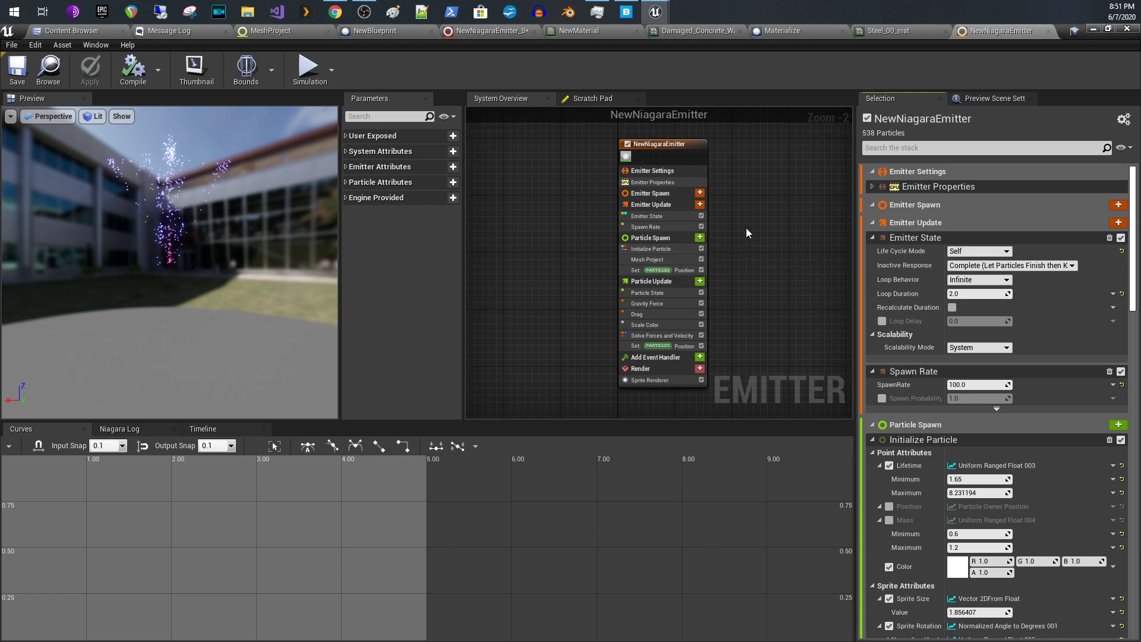
- Review the Sprite Renderer, Initialize Particle and Mesh Project module settings in the emitter stack
click(675, 380)
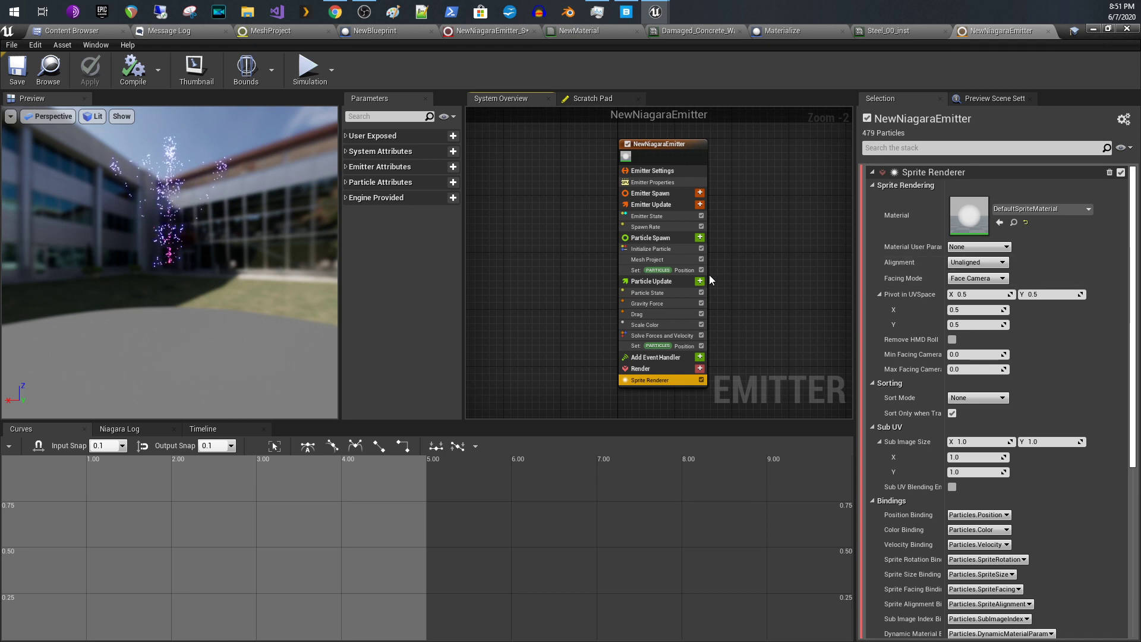
click(678, 246)
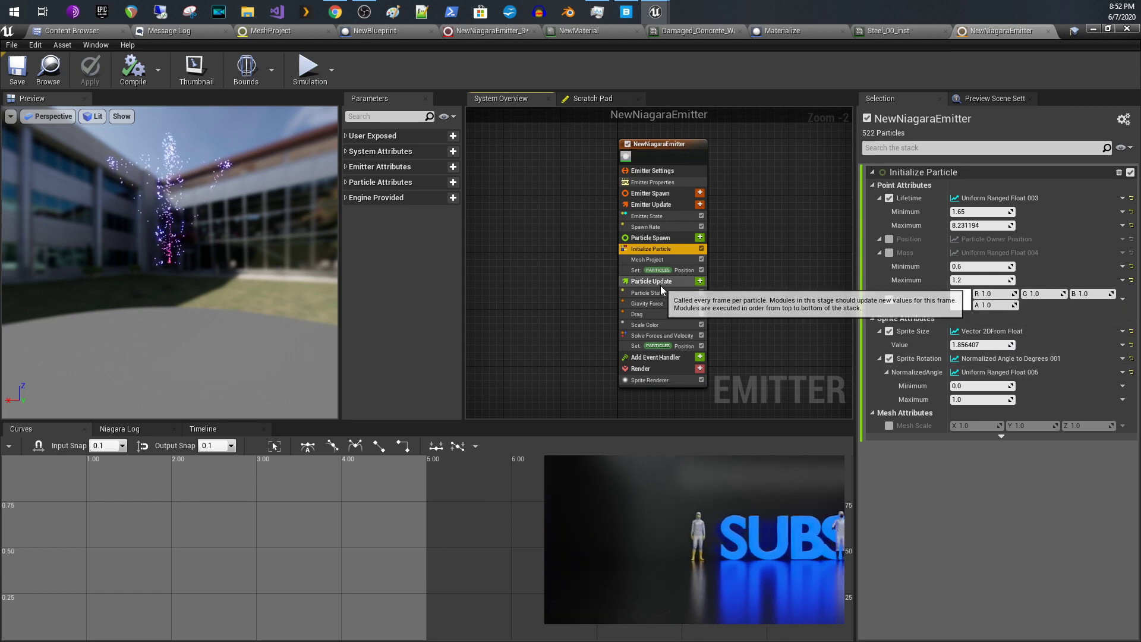
click(672, 262)
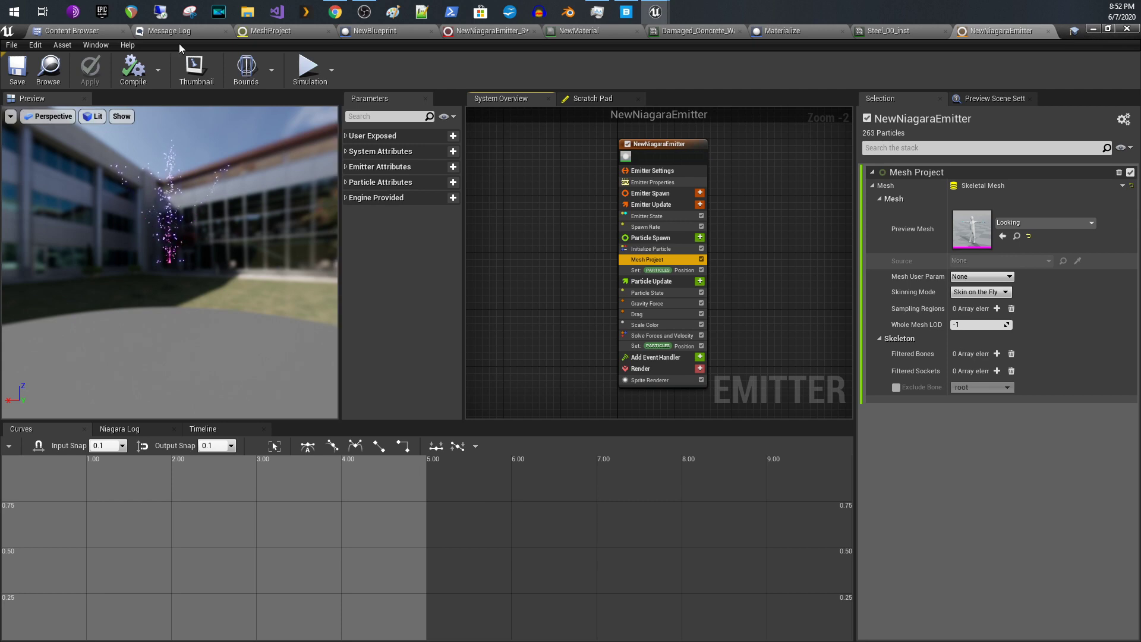
- Open the MeshProject Niagara Module Script asset from the Content Browser
click(71, 31)
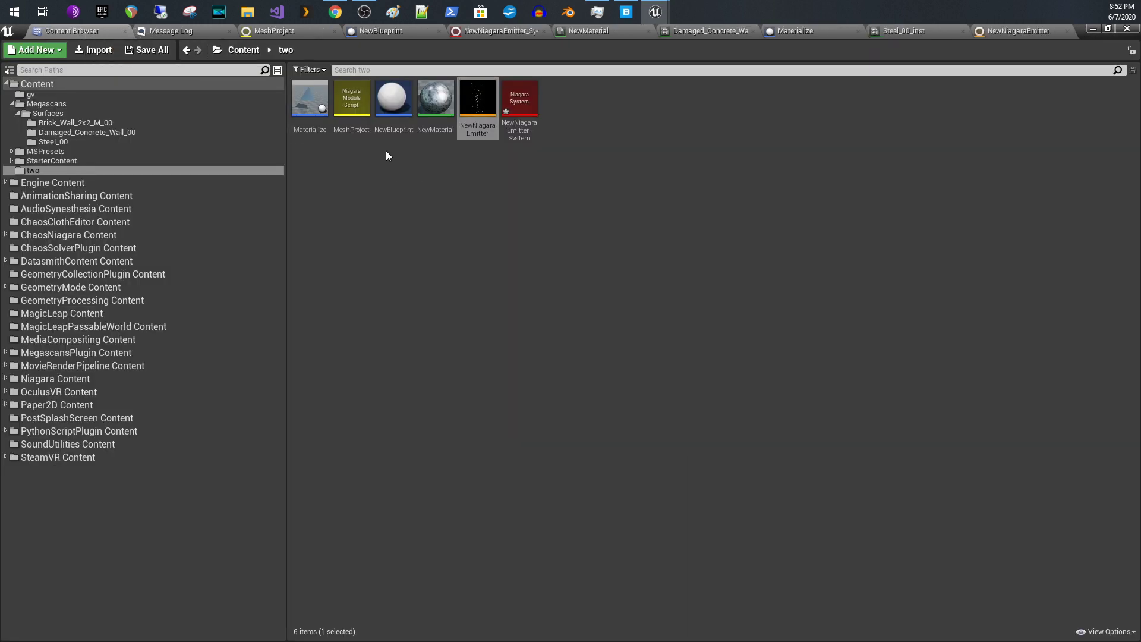
mouse_move(350, 129)
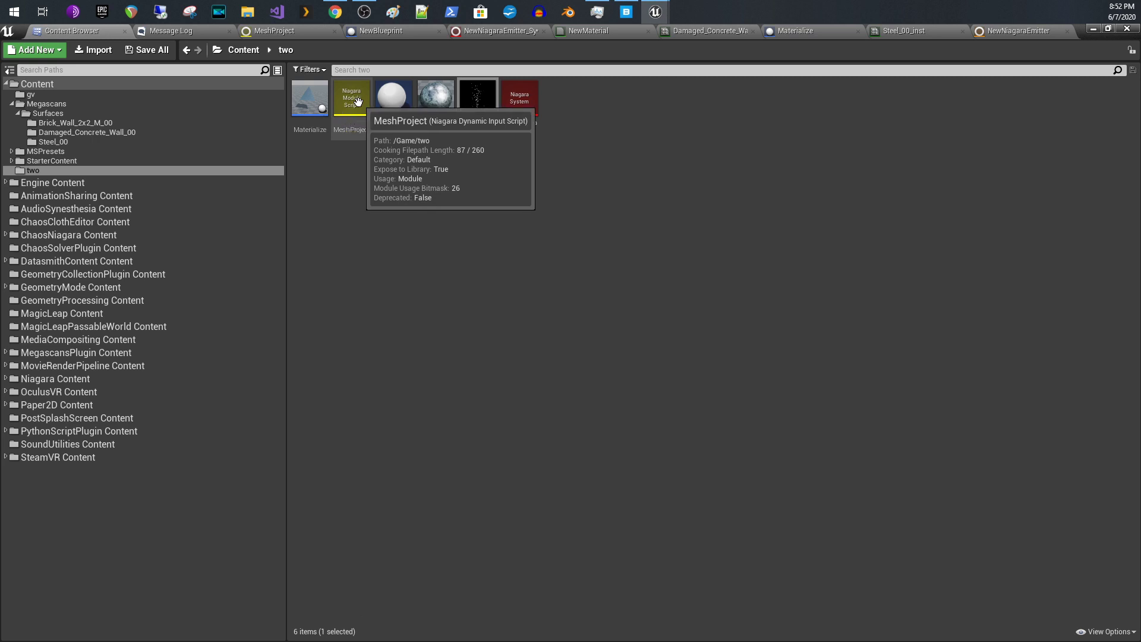
click(355, 121)
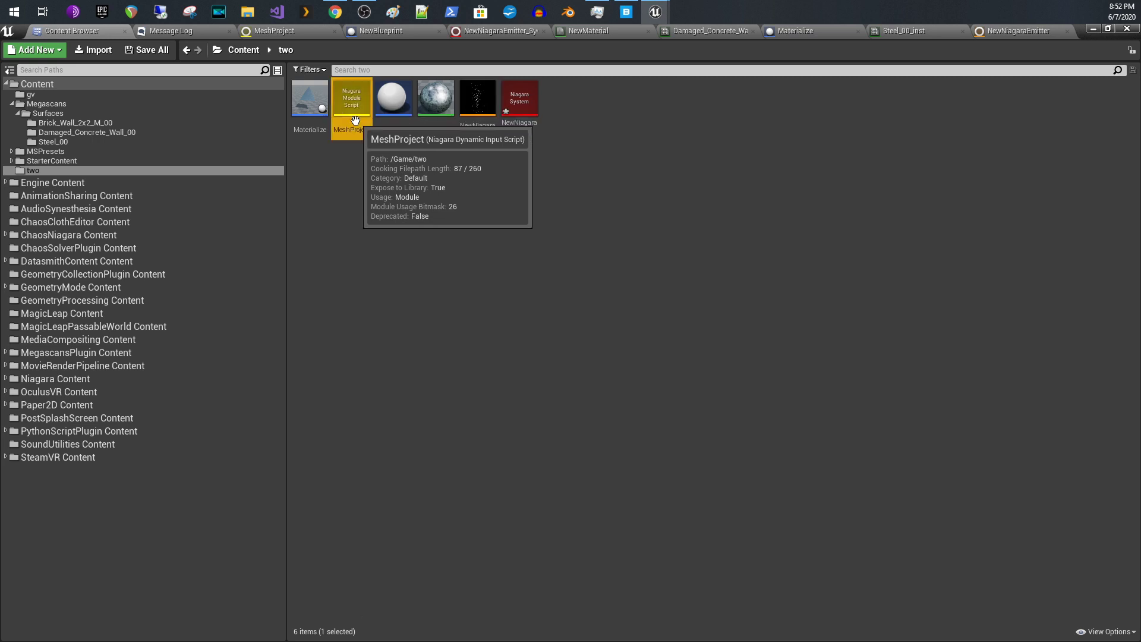
double_click(355, 121)
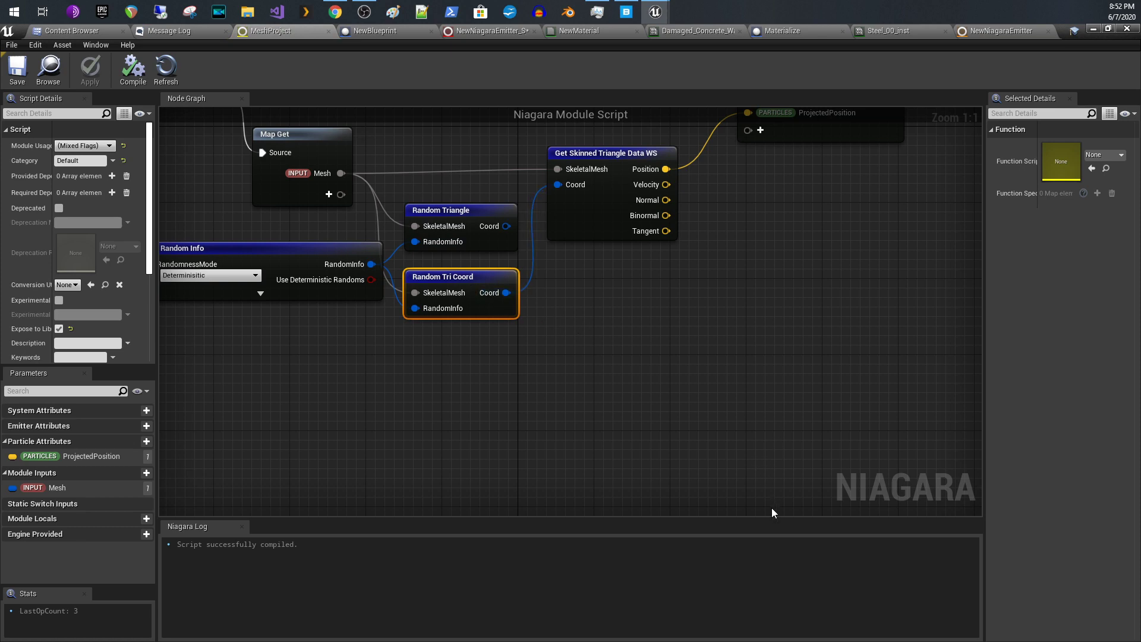
- Pan the MeshProject graph to reveal InputMap and review the script's module usage options
right_drag(534, 376, 711, 483)
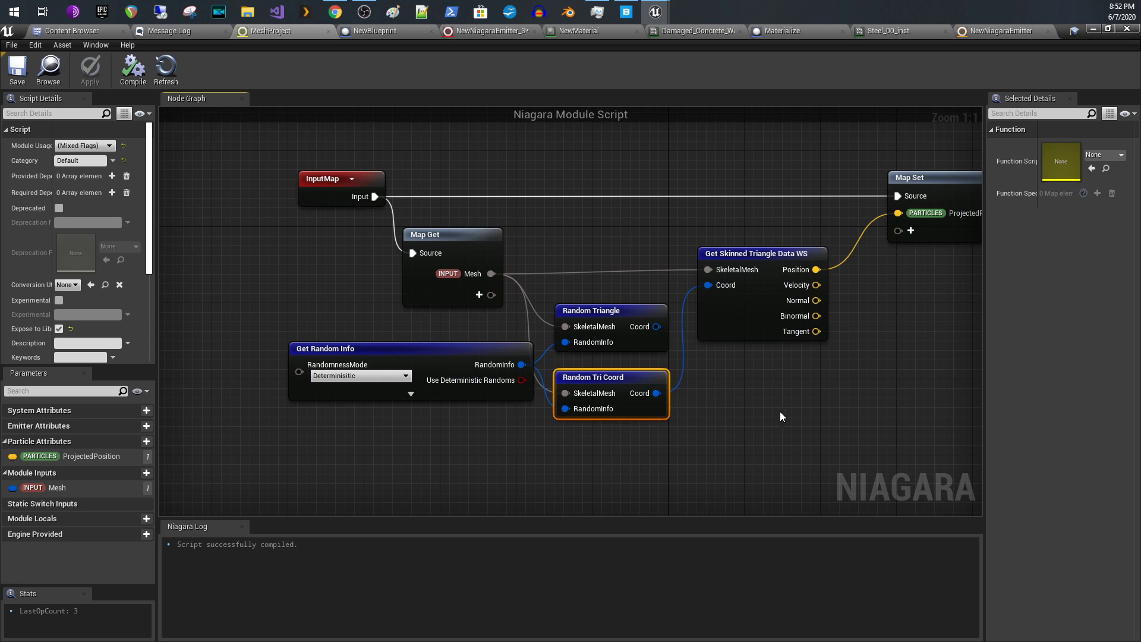
right_drag(780, 413, 707, 427)
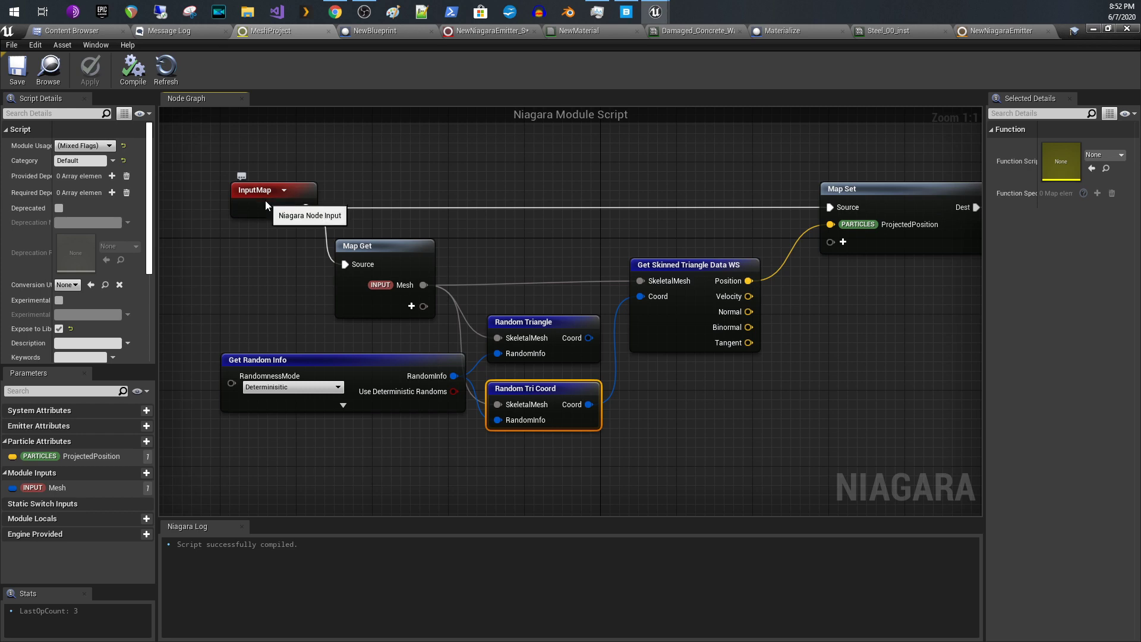
click(91, 147)
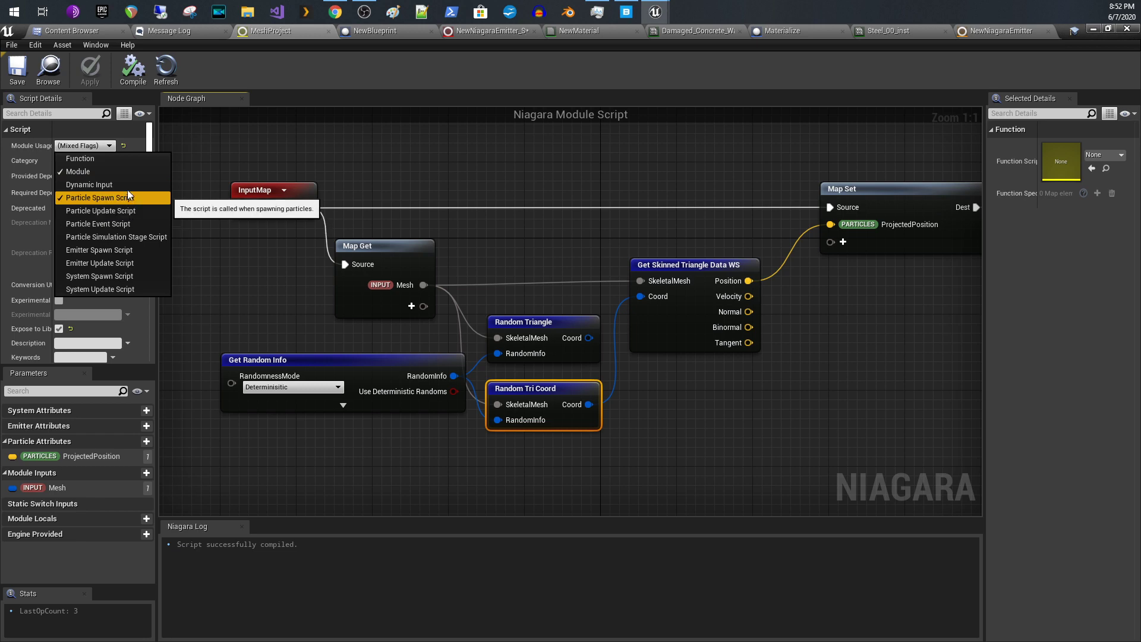
click(281, 173)
click(283, 174)
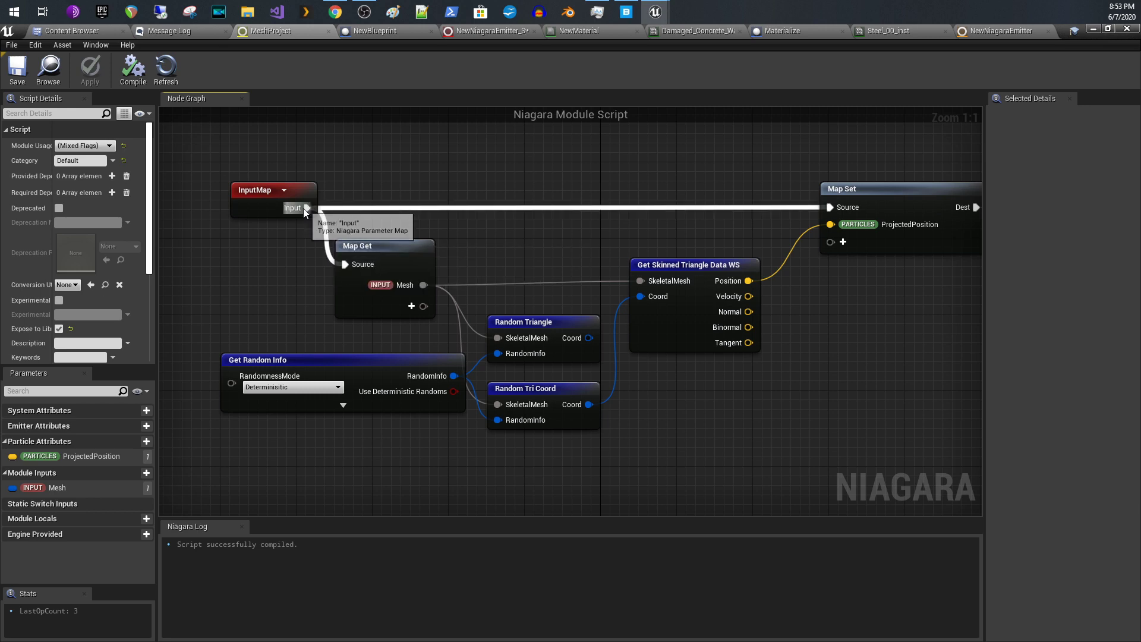
- Add a Parameter Map Get node off InputMap's Input, move it up, then delete it
drag(306, 208, 353, 191)
text(m ap)
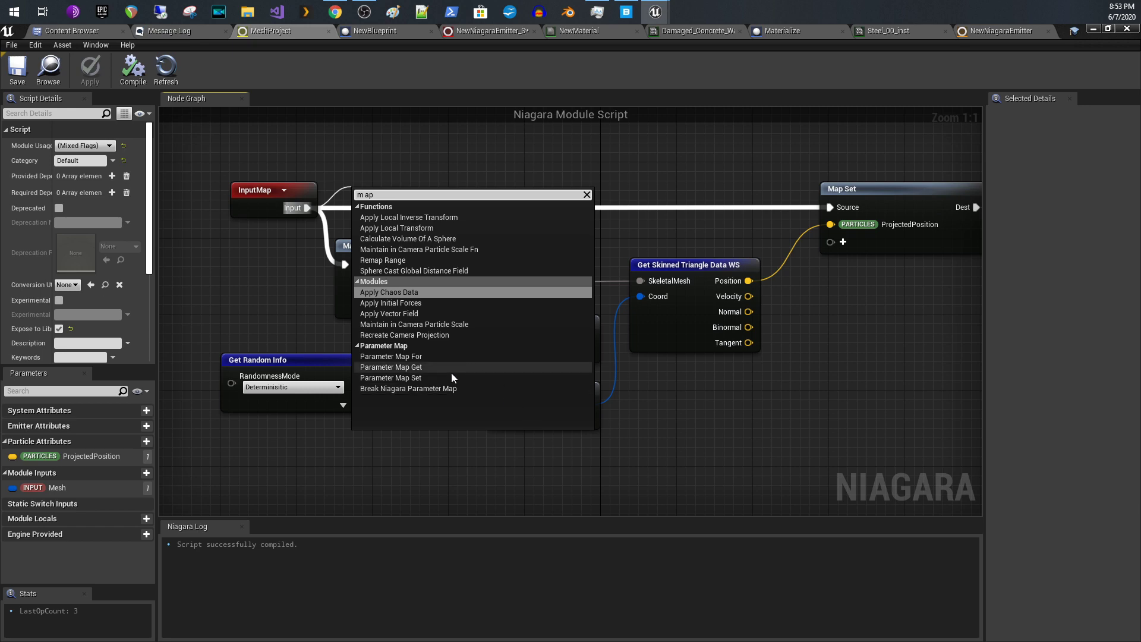
click(419, 366)
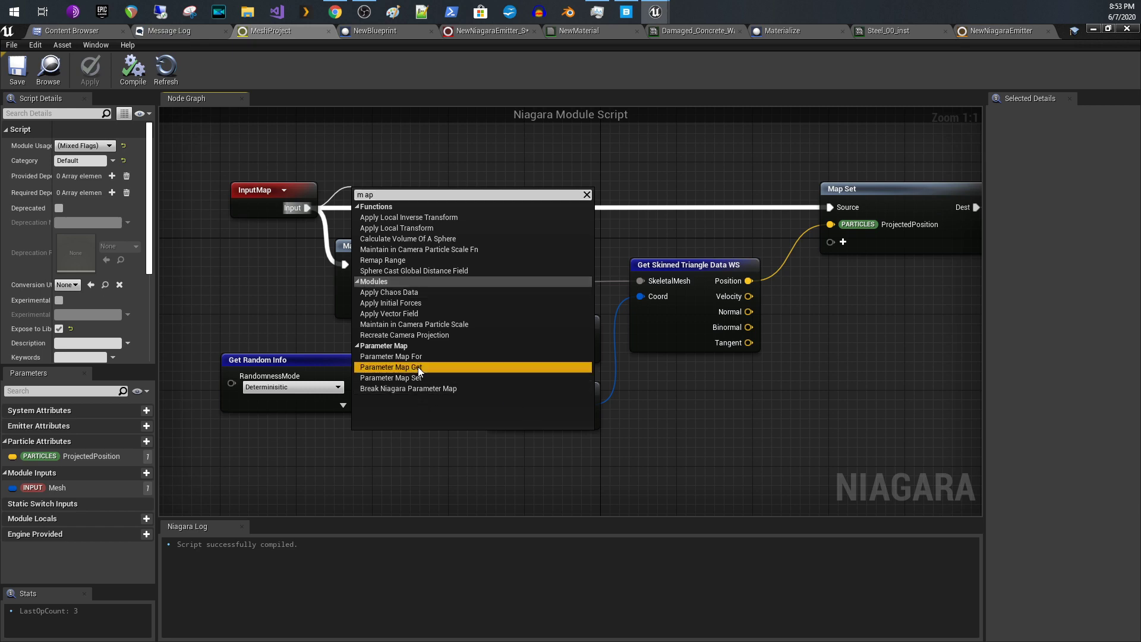
click(419, 366)
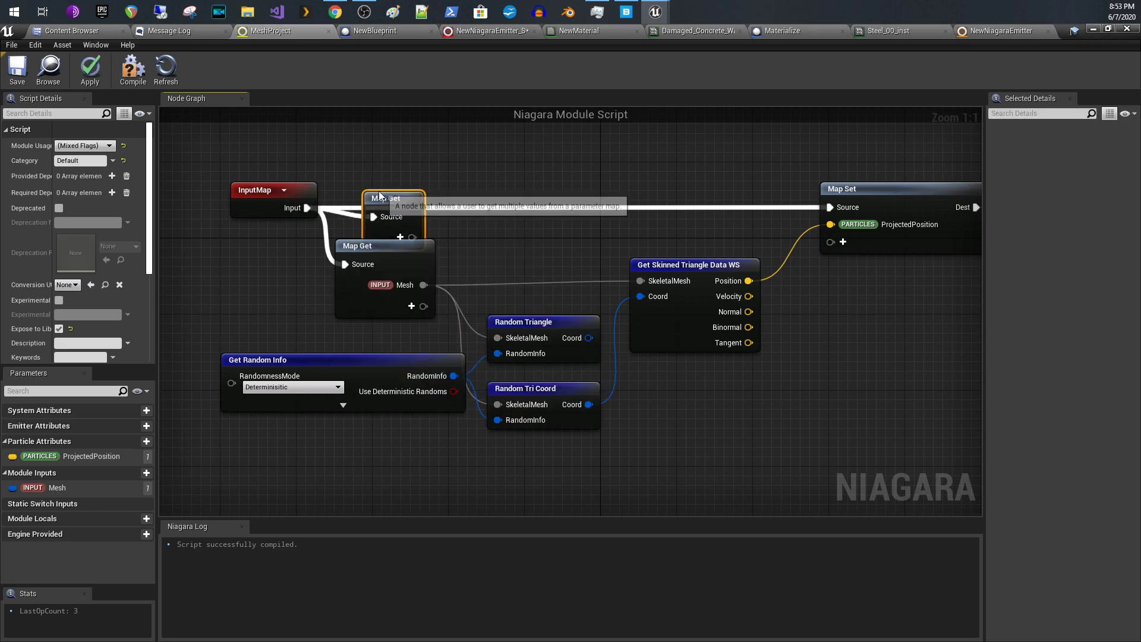
drag(379, 195, 399, 167)
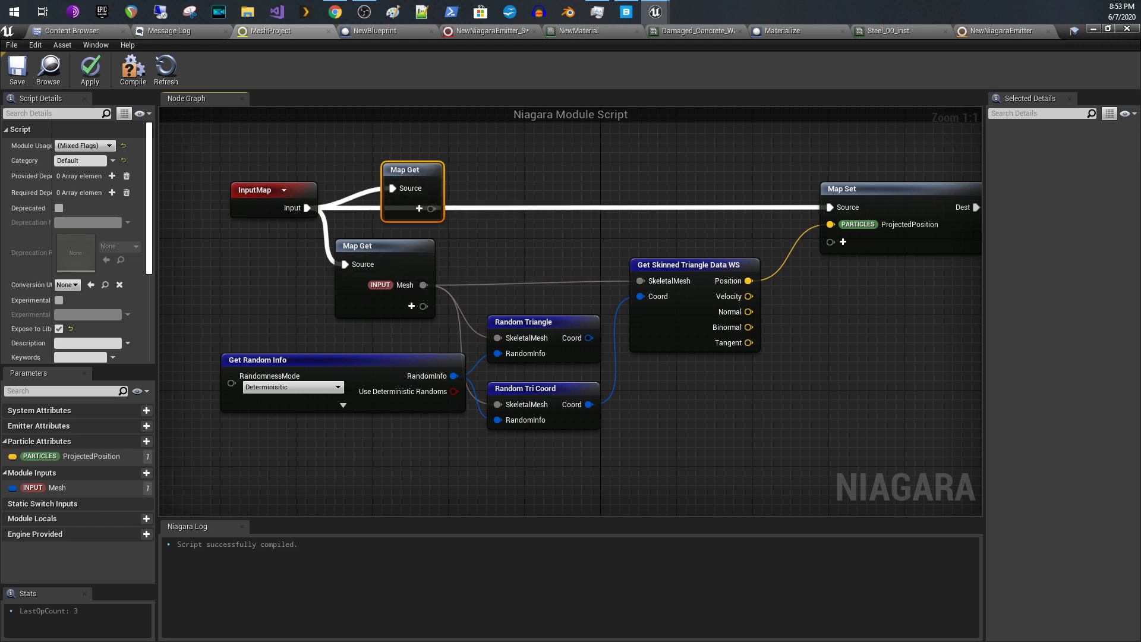
key(Delete)
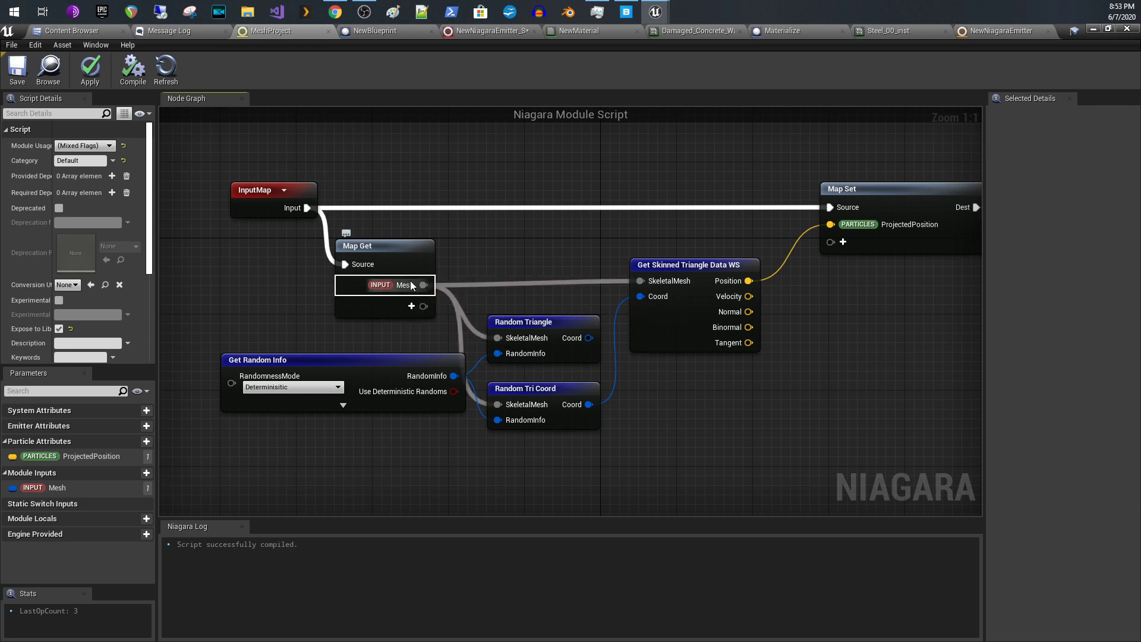
- Inspect the Random Triangle and Random Tri Coord nodes fed by Deterministic Get Random Info
drag(419, 284, 544, 340)
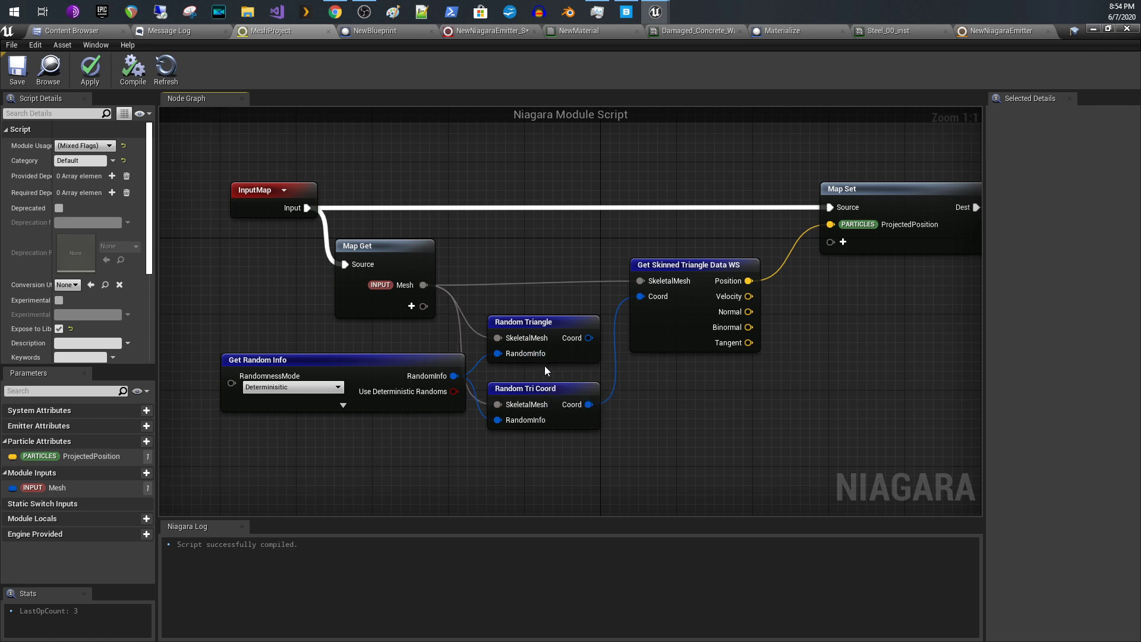
click(551, 322)
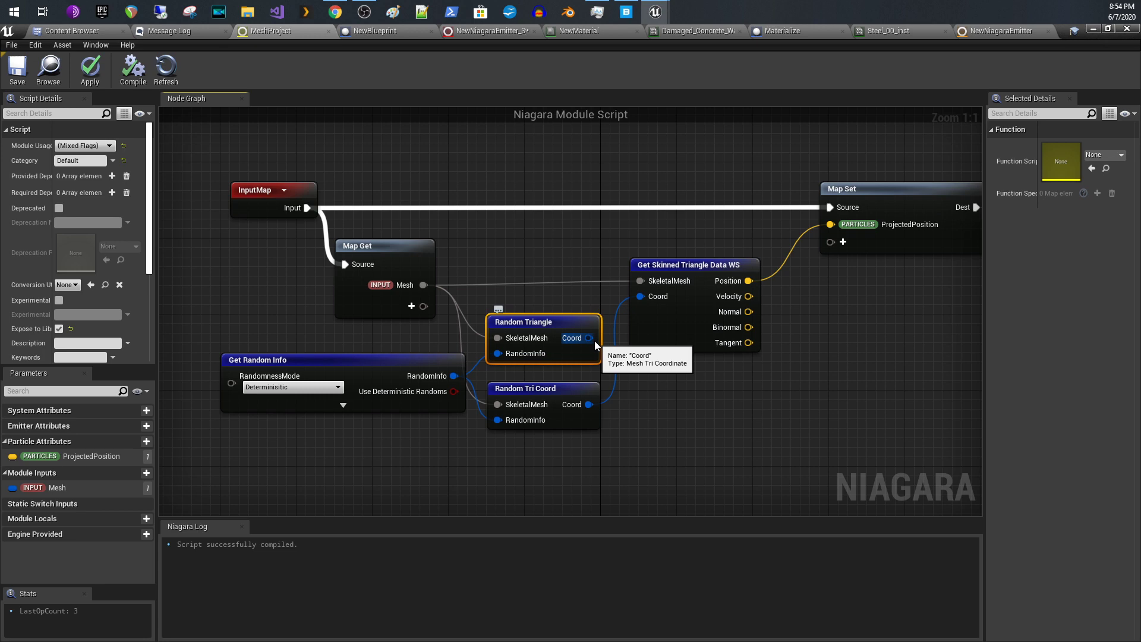
click(535, 389)
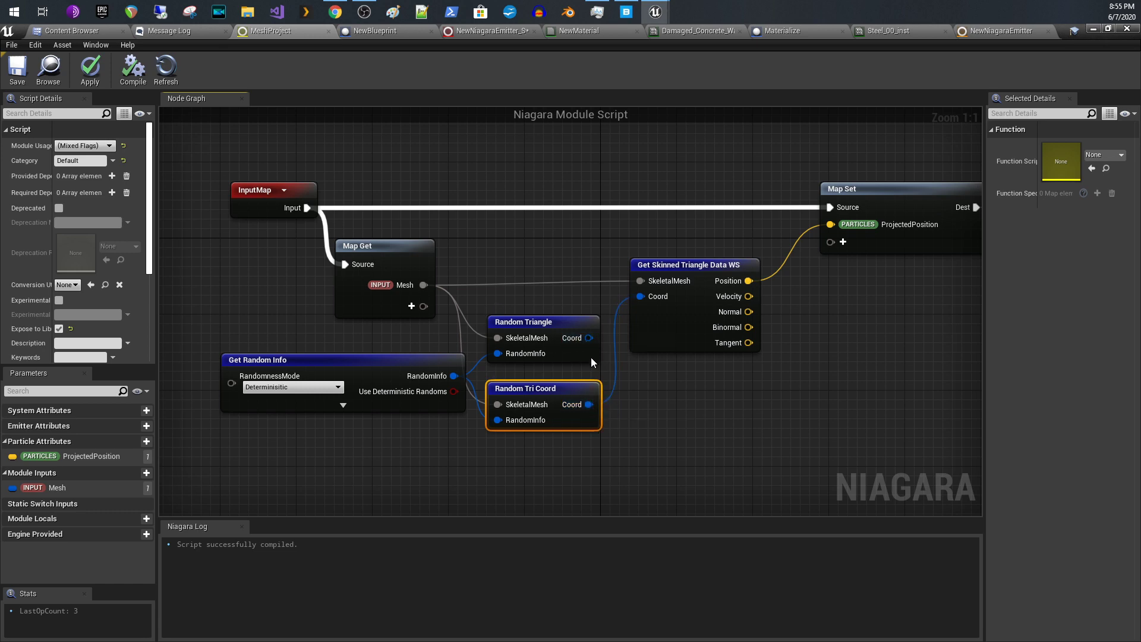
drag(589, 339, 640, 296)
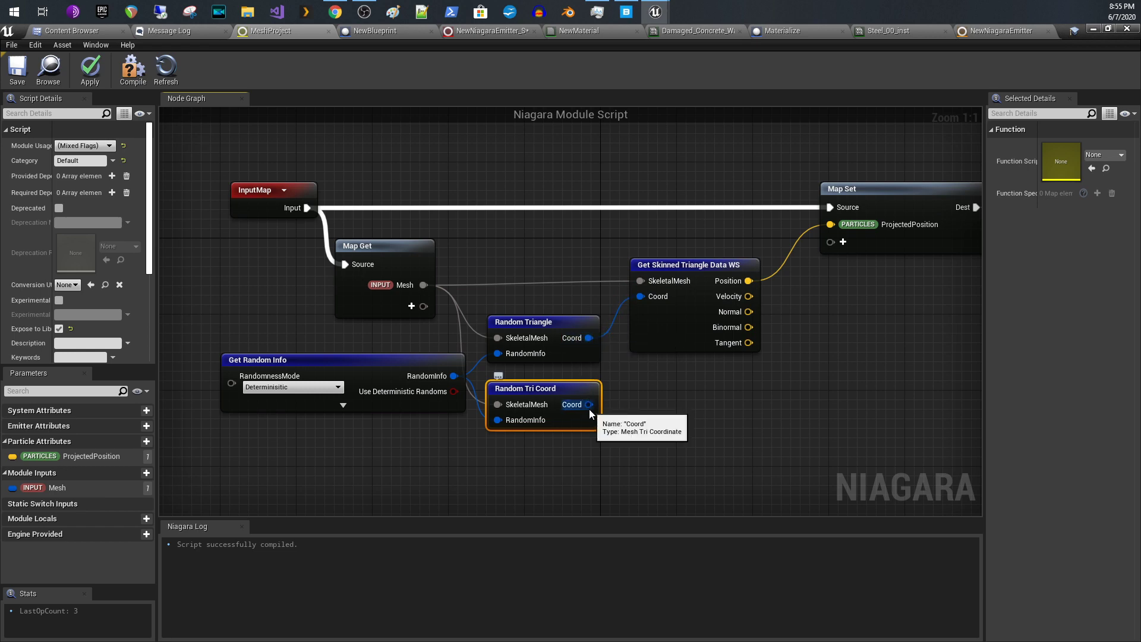
drag(589, 409, 645, 299)
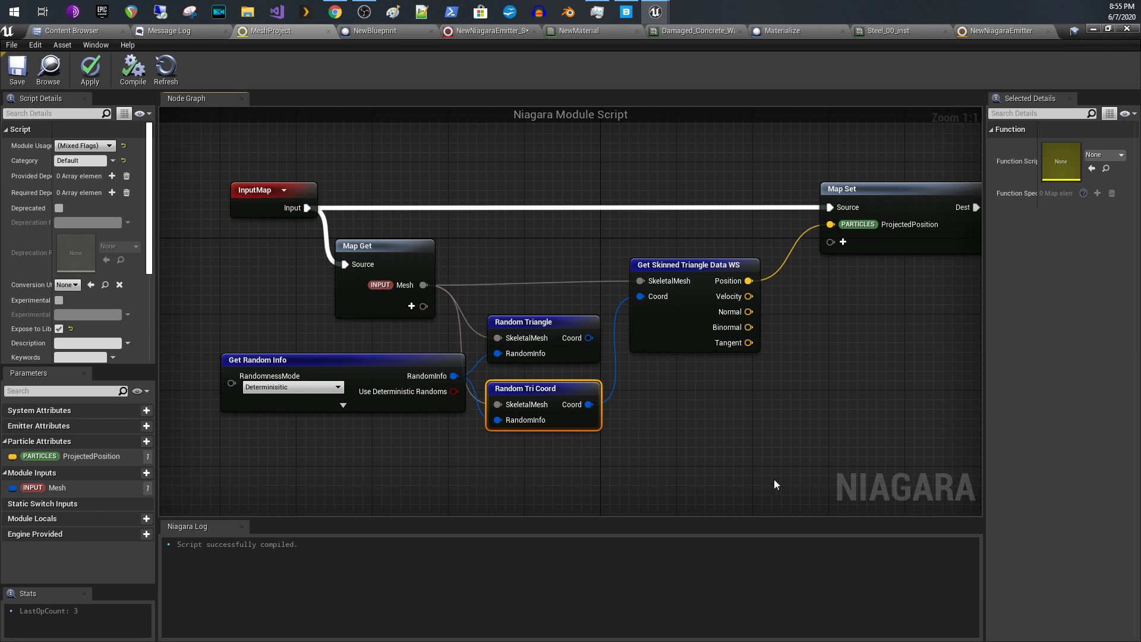
right_drag(819, 394, 696, 458)
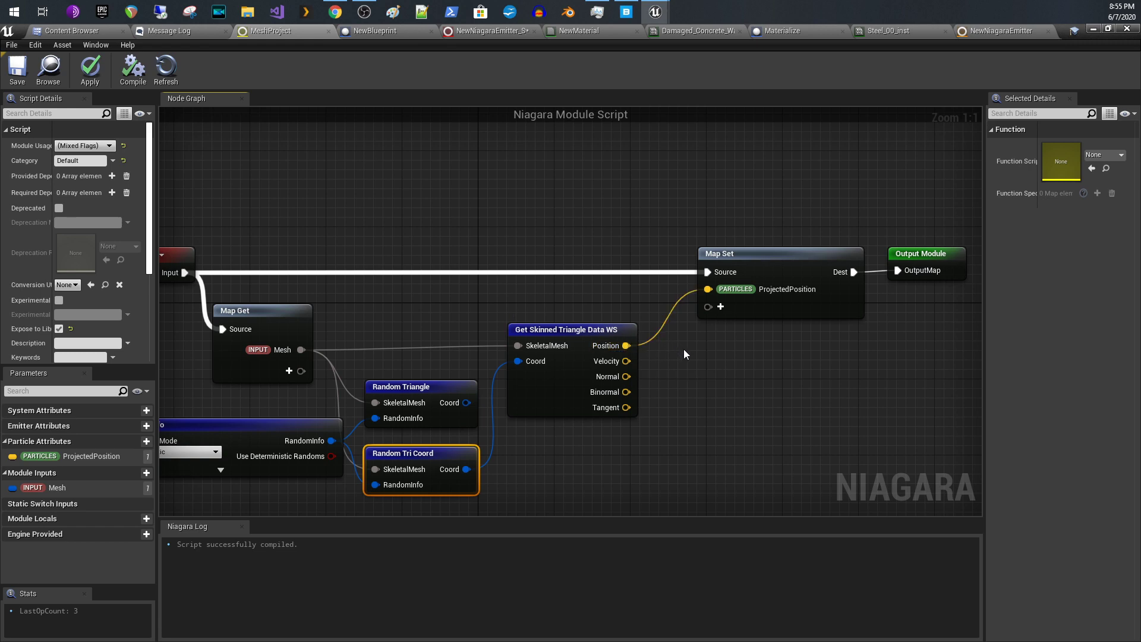
right_drag(679, 355, 608, 380)
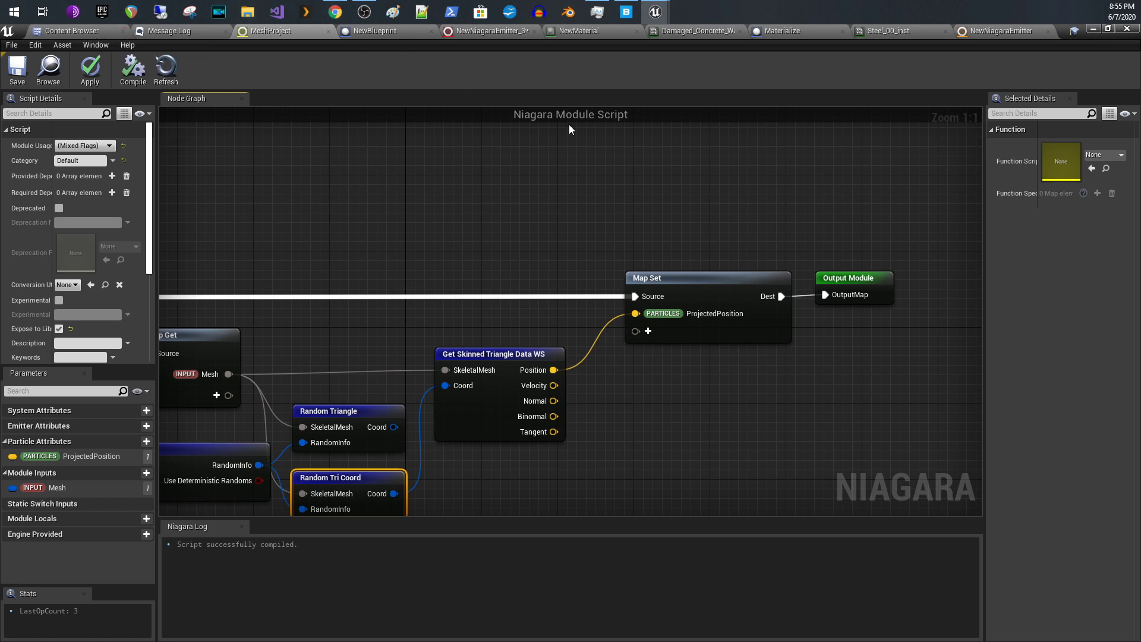
click(957, 34)
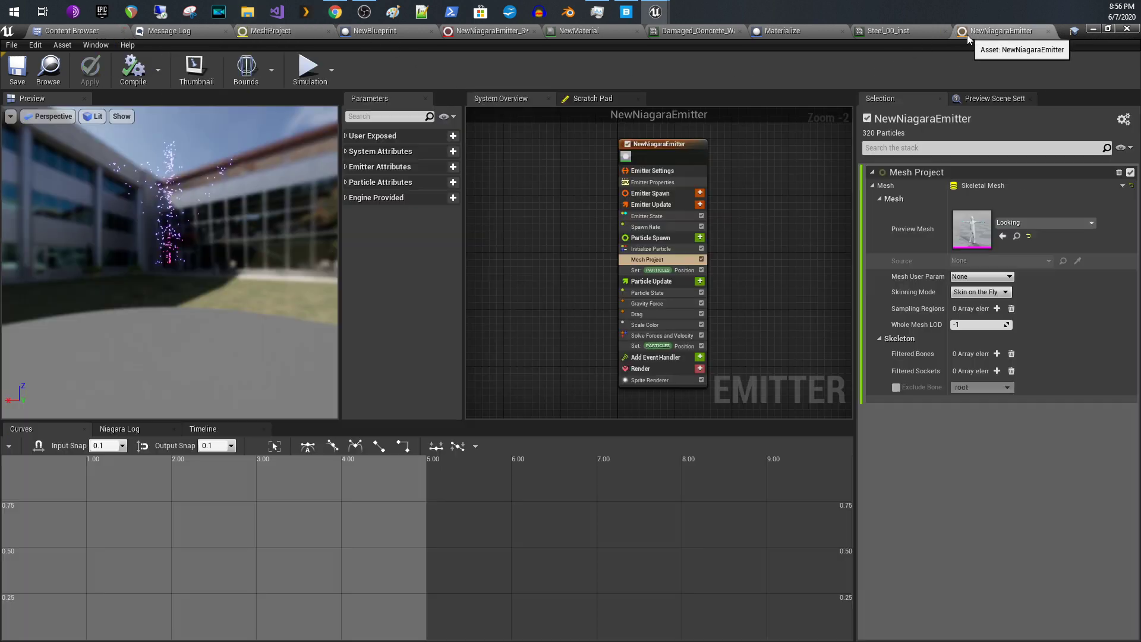
- Select Mesh Project, then the spawn-stage Set Position module assigning Position from User Origin
click(675, 262)
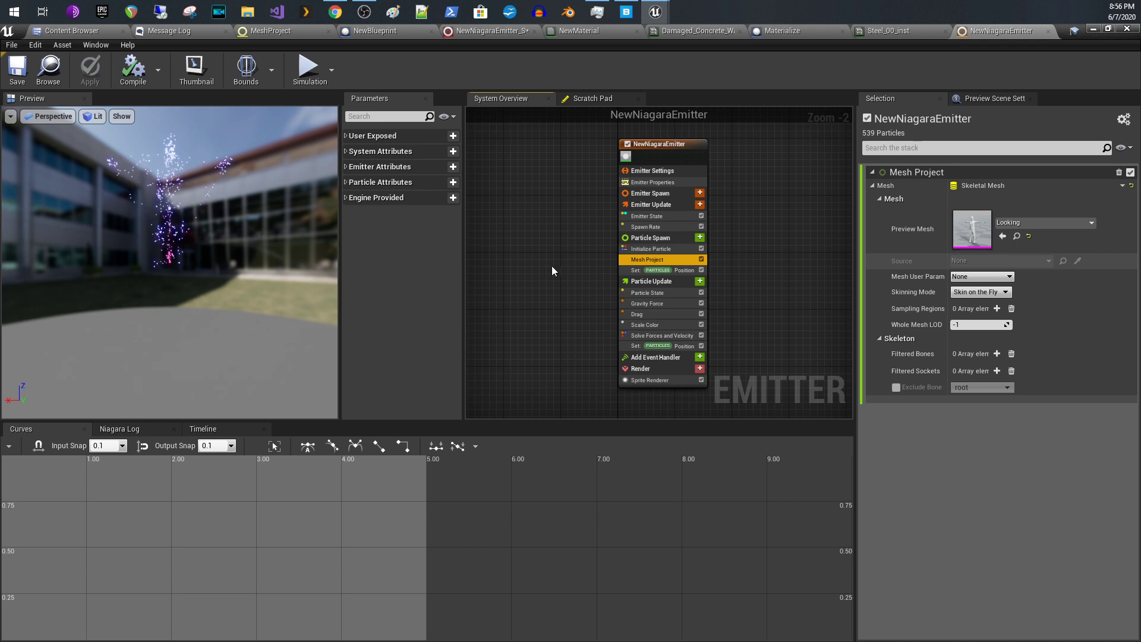
click(690, 273)
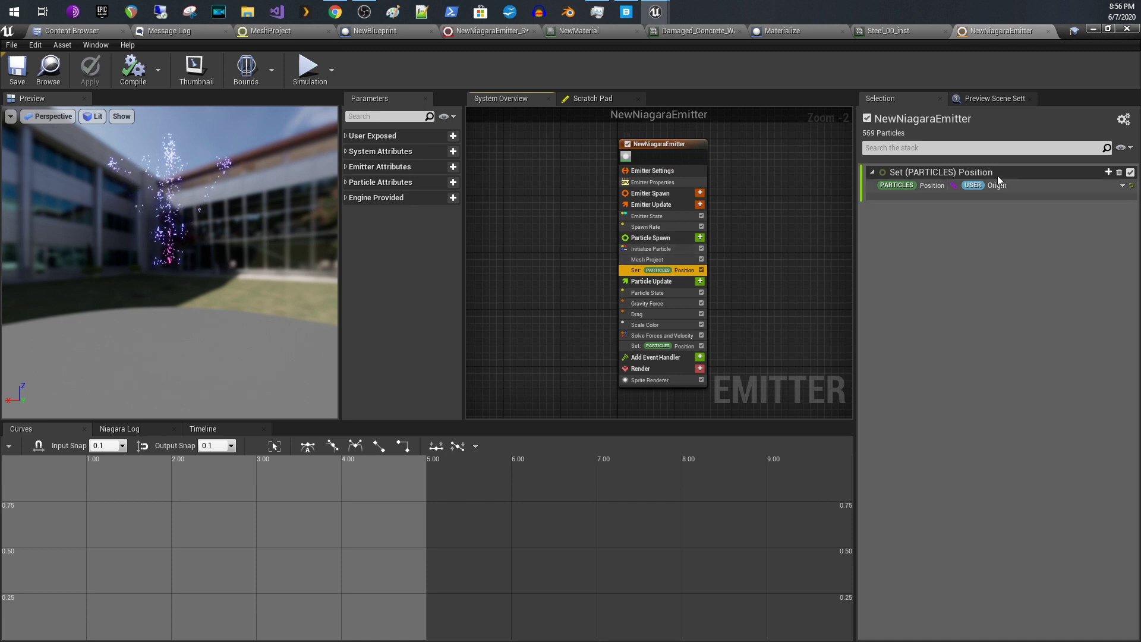
- Reveal the User Exposed Origin parameter, then select the update-stage Set Position module
click(346, 136)
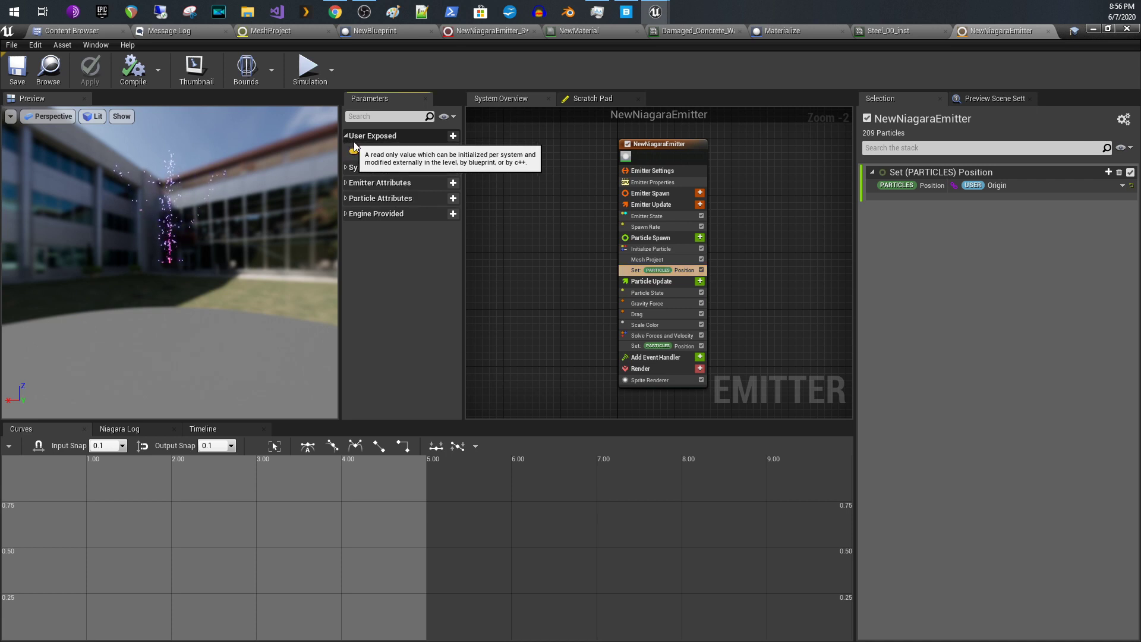
click(452, 137)
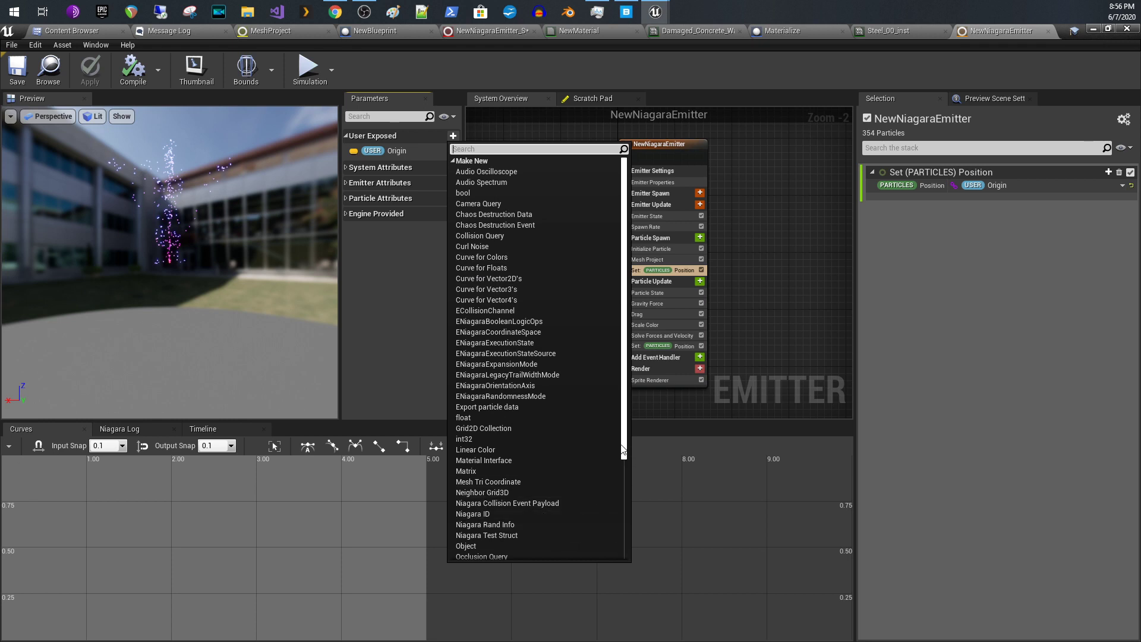
drag(623, 450, 622, 540)
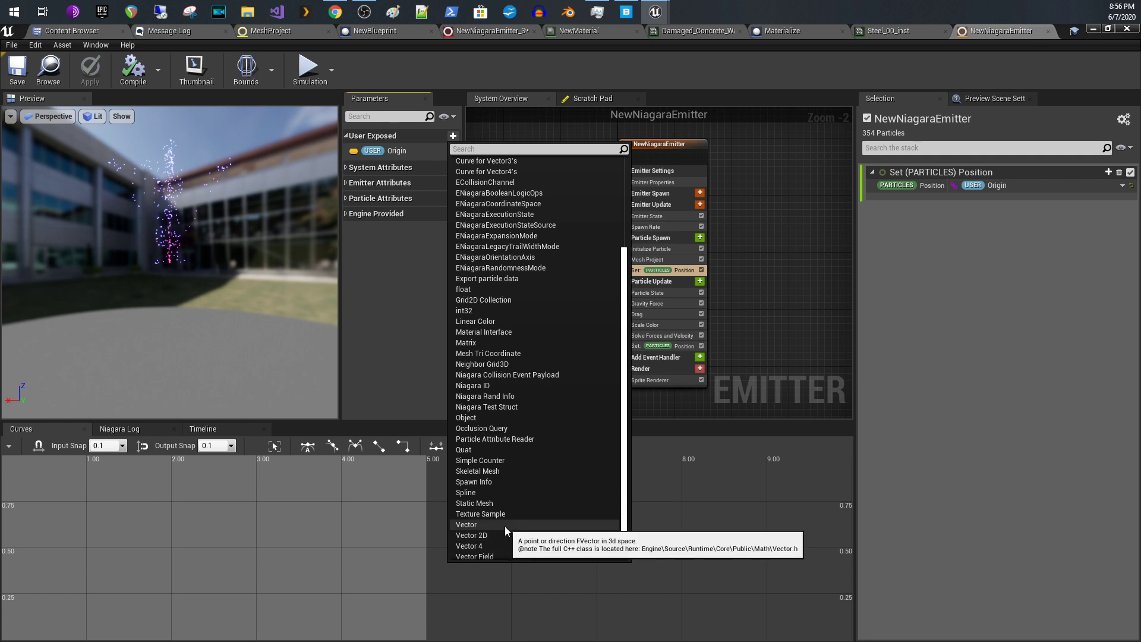
click(401, 151)
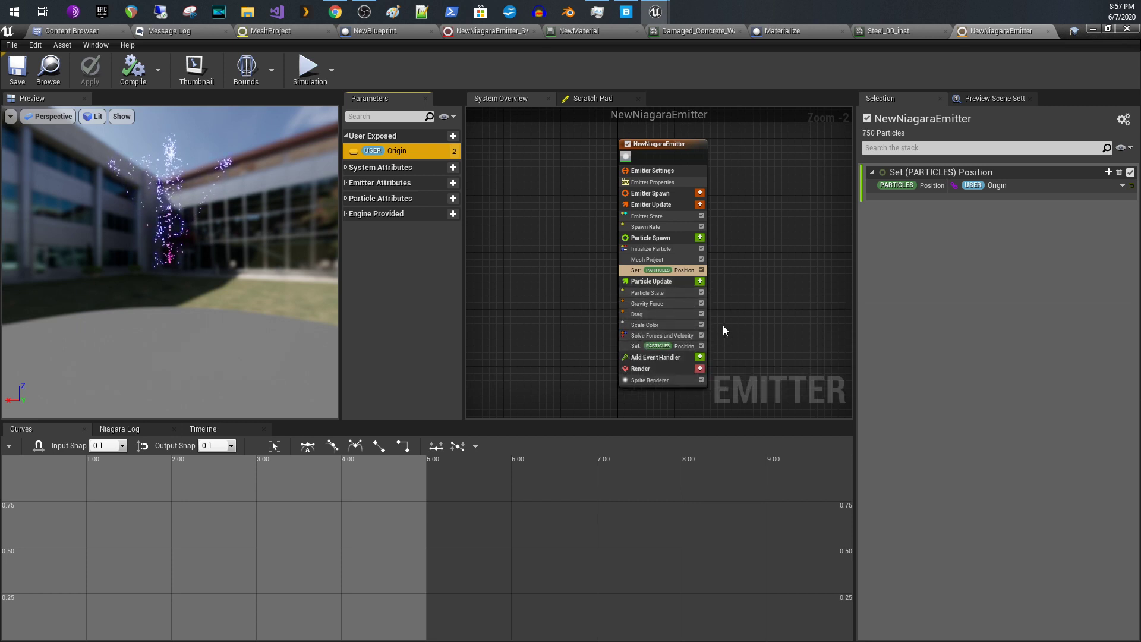
click(687, 344)
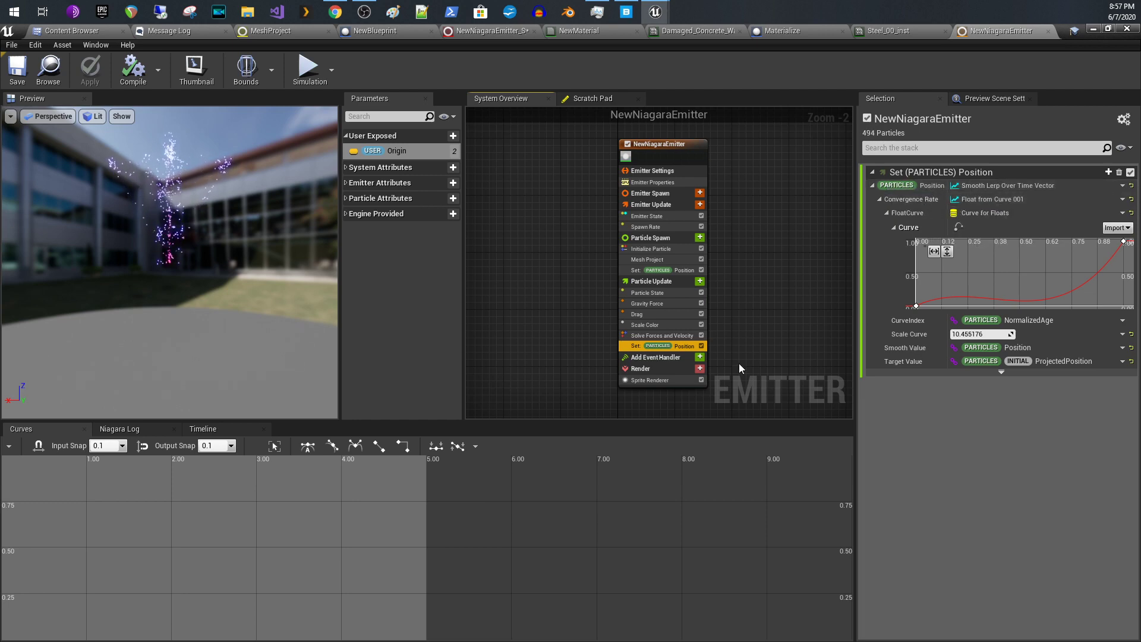
click(700, 281)
scroll(714, 446, down, 3)
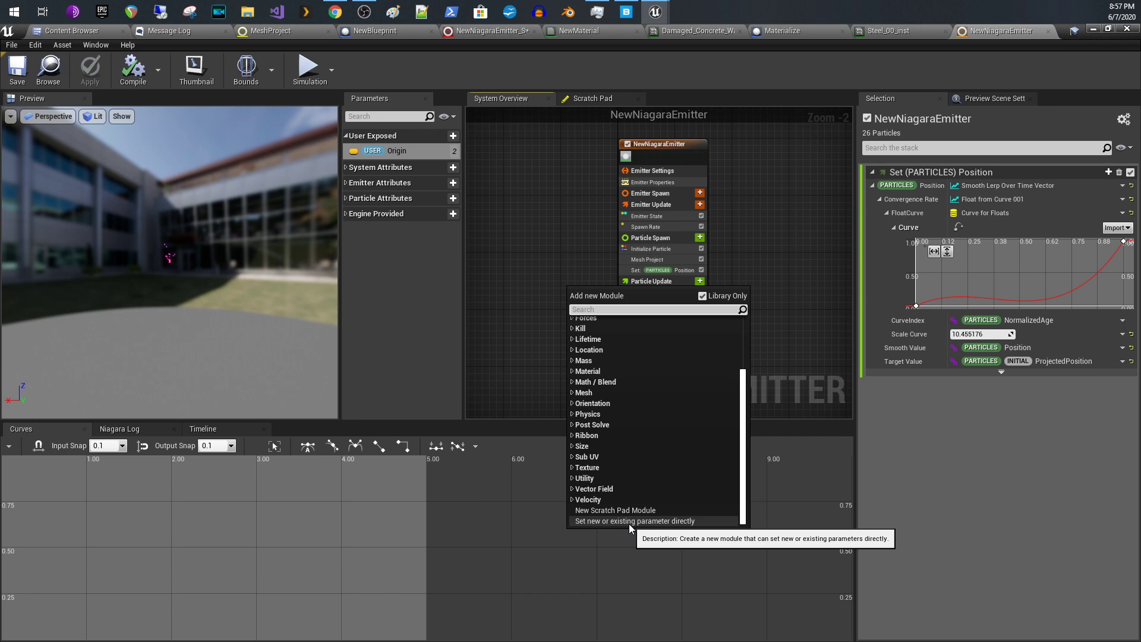
click(1110, 172)
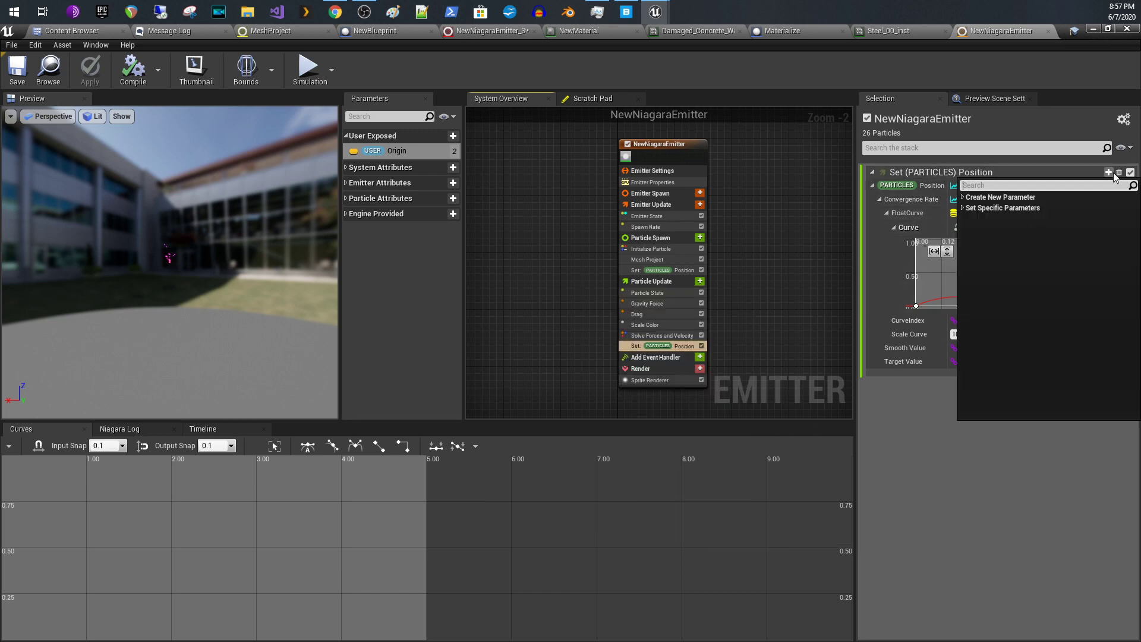
click(963, 209)
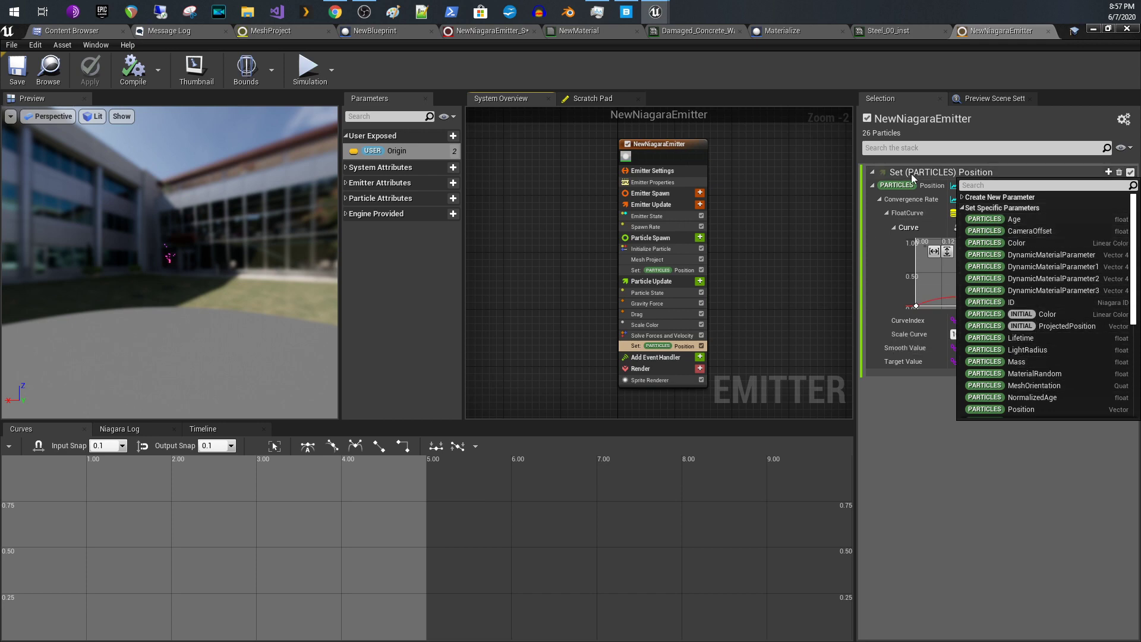
click(987, 173)
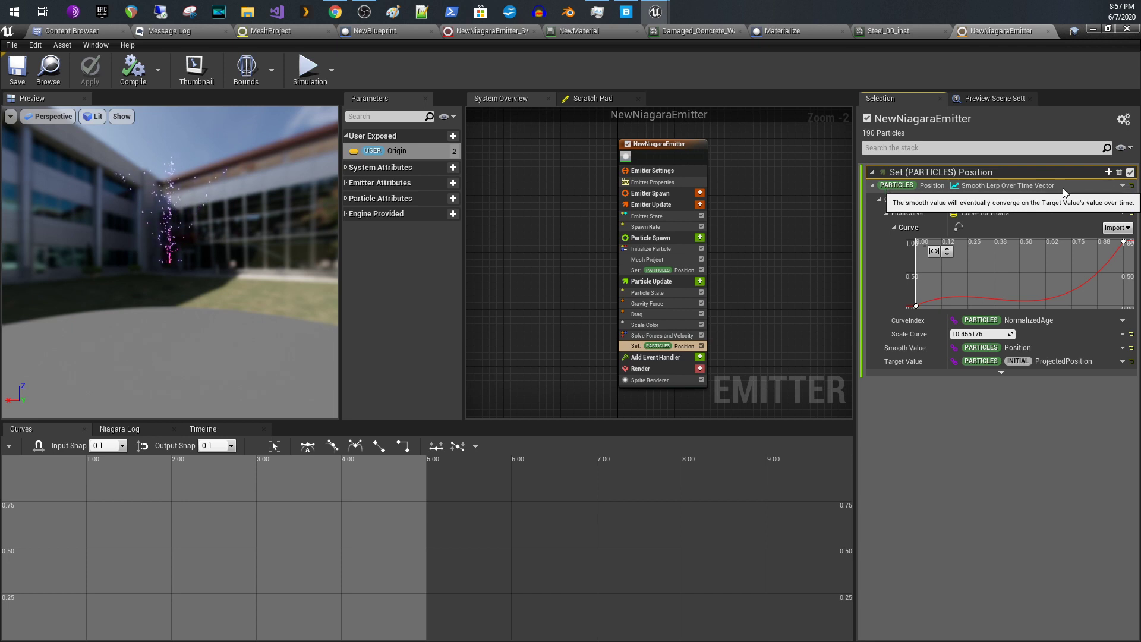
click(1122, 185)
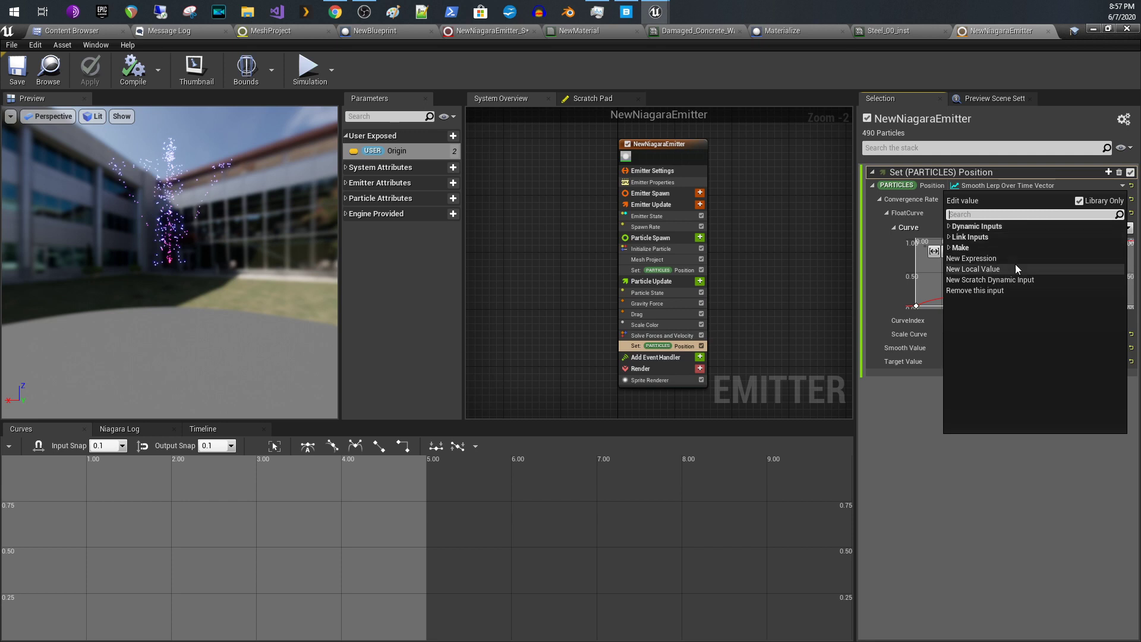
text(s)
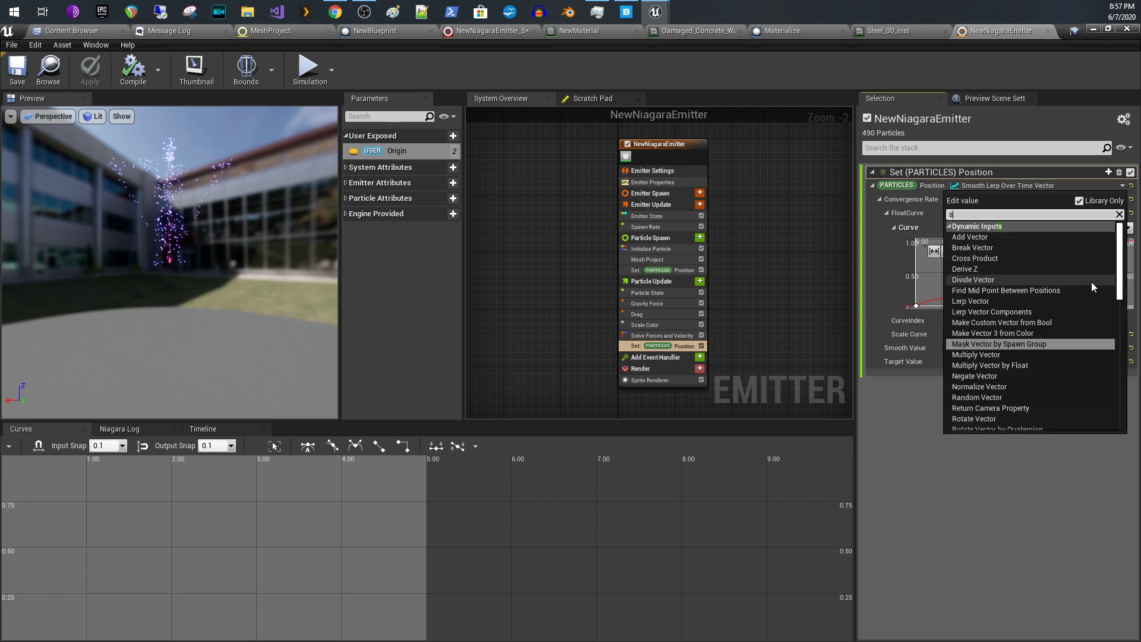
text(m)
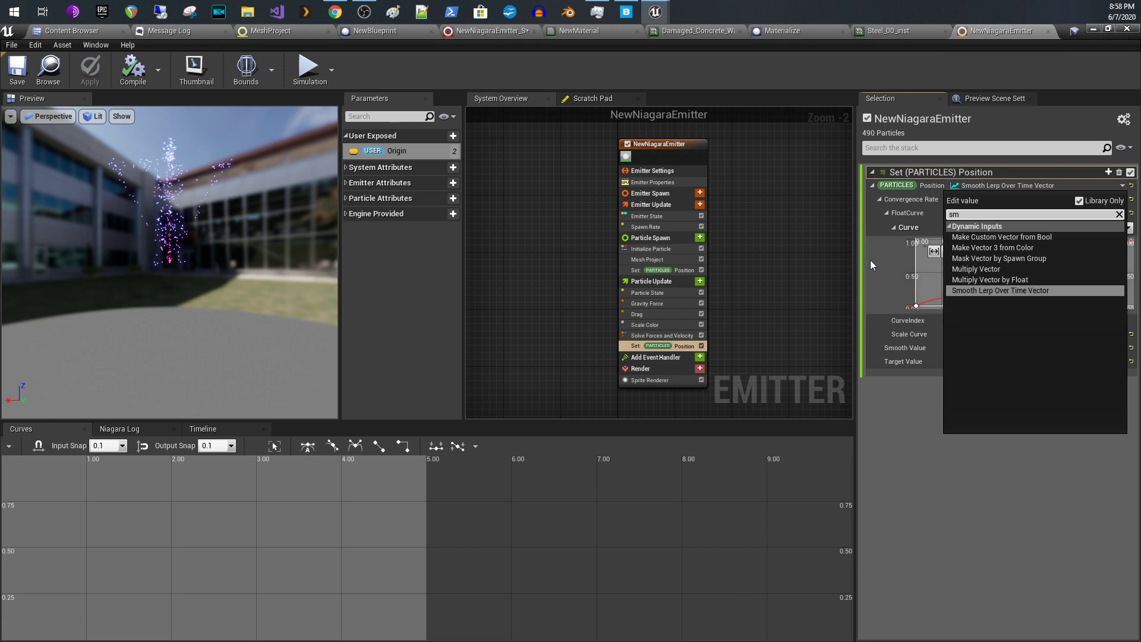
click(889, 259)
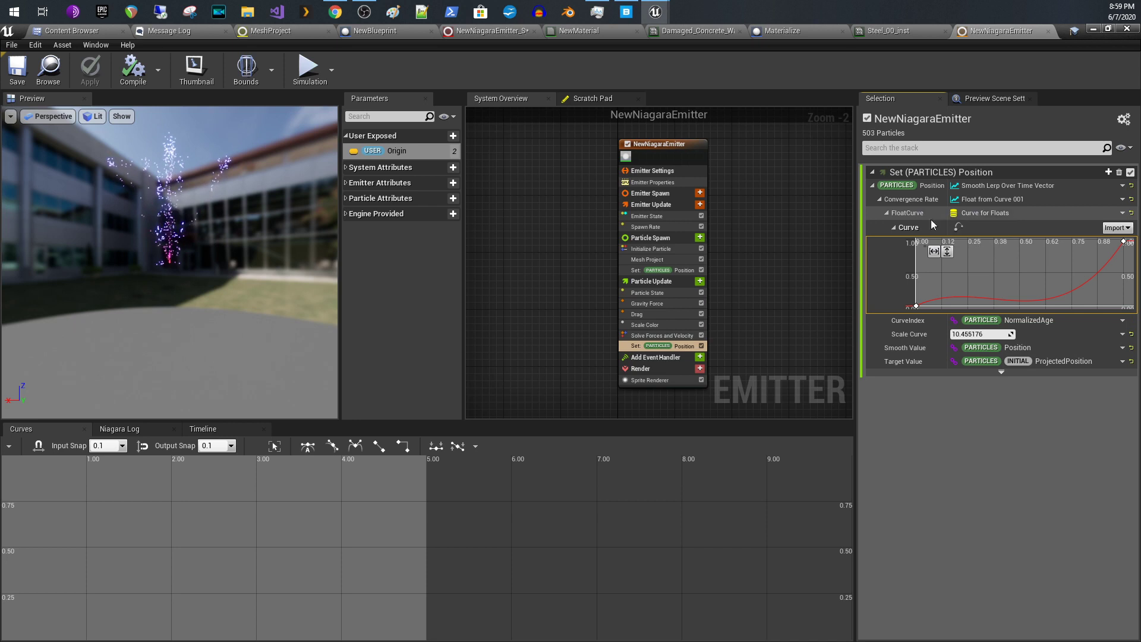
click(880, 201)
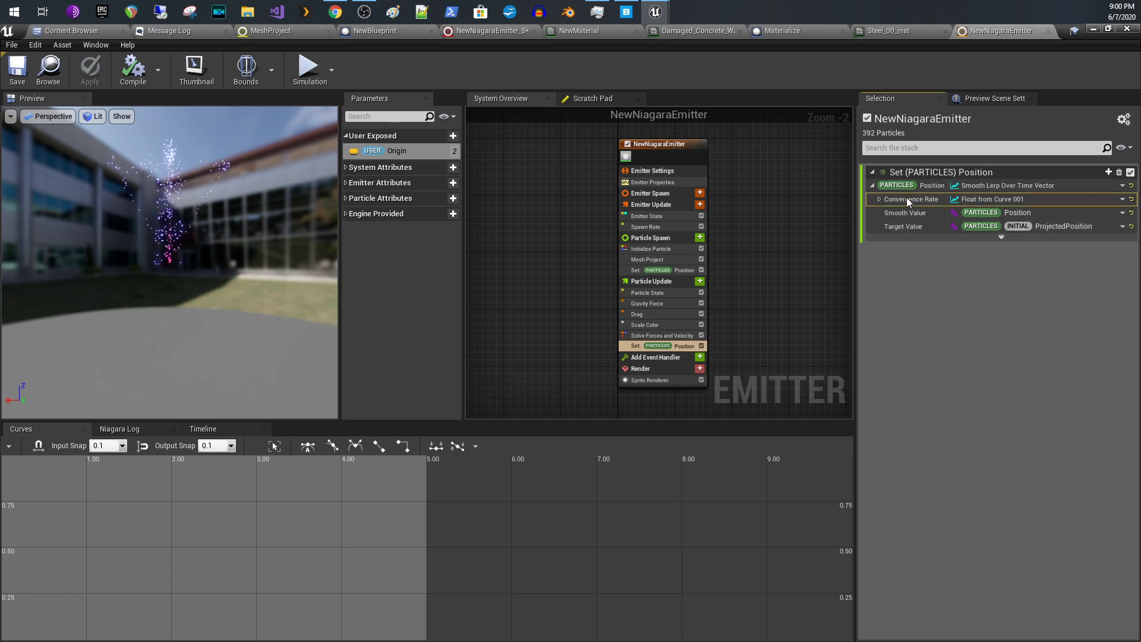
- Reset Convergence Rate to a constant 1.0, then adjust it to 3.121704
click(881, 199)
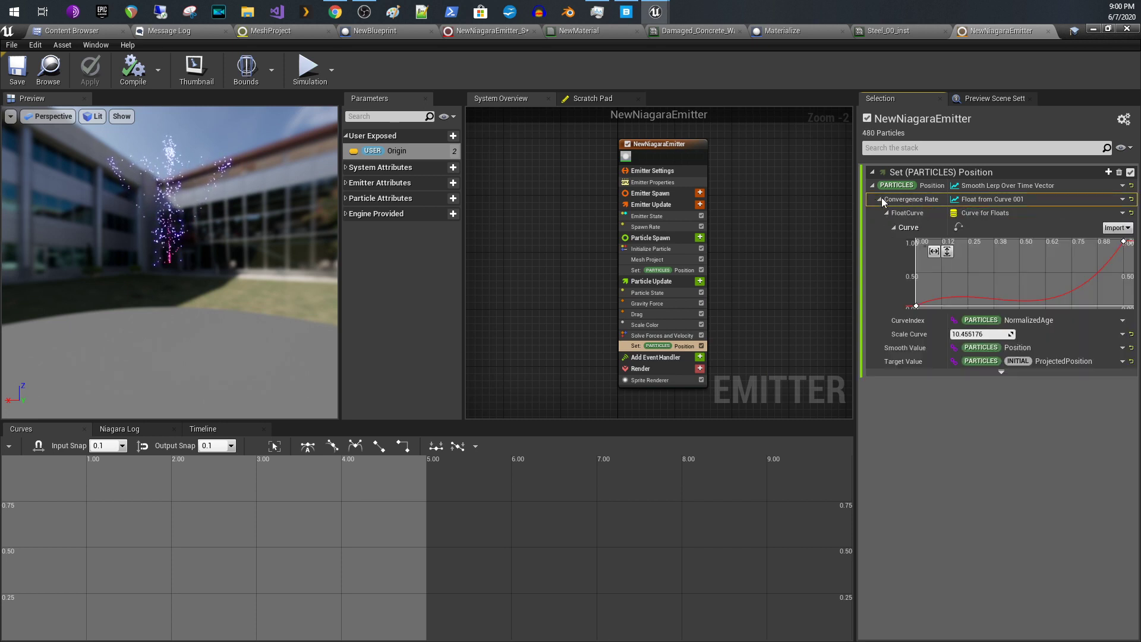
click(1132, 199)
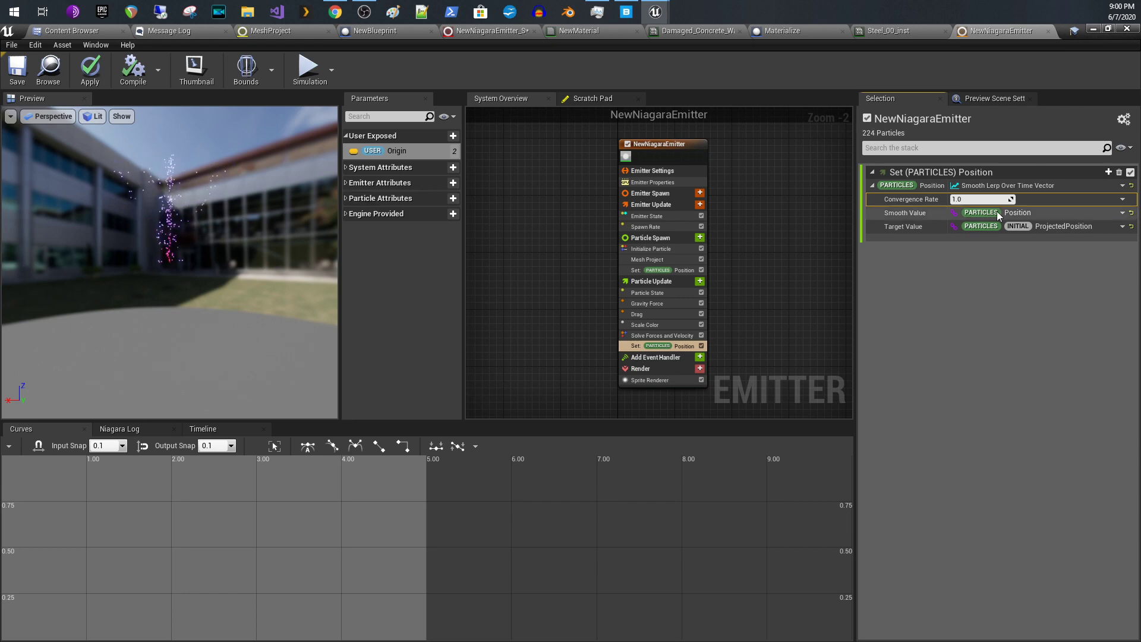
drag(983, 199, 1011, 199)
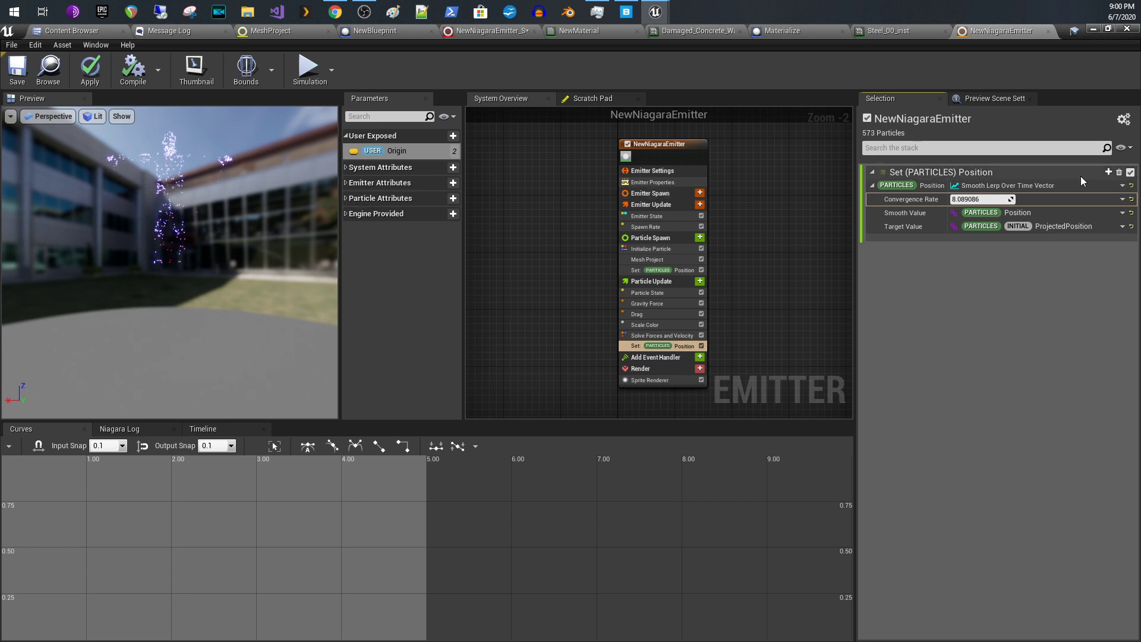
drag(1011, 199, 986, 199)
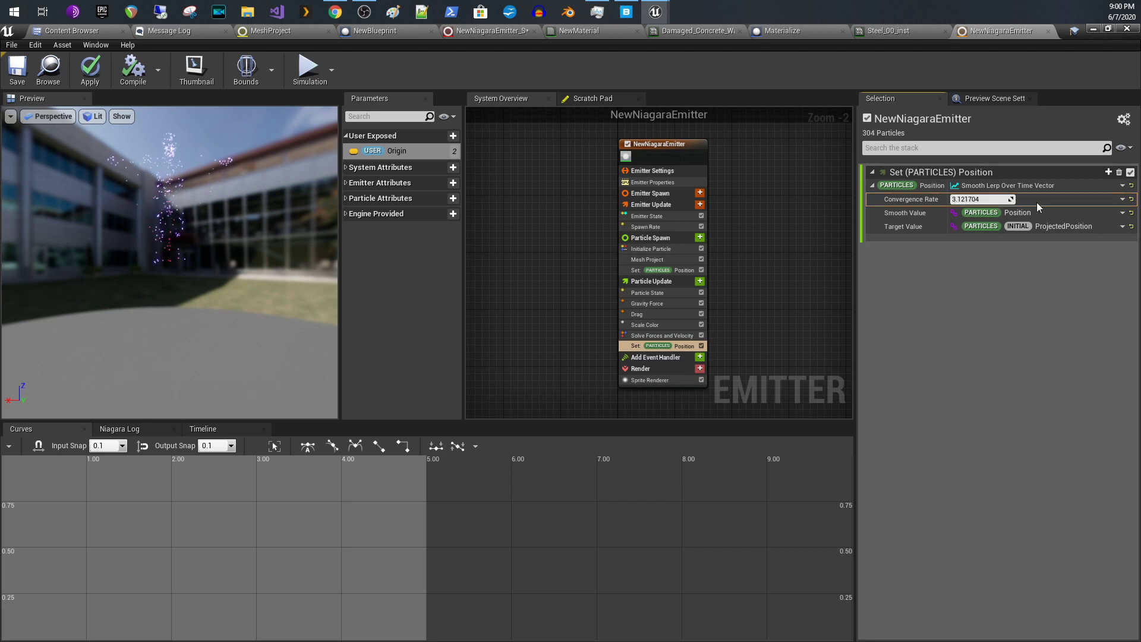
- Drive Convergence Rate with a Float from Curve dynamic input again
click(1121, 200)
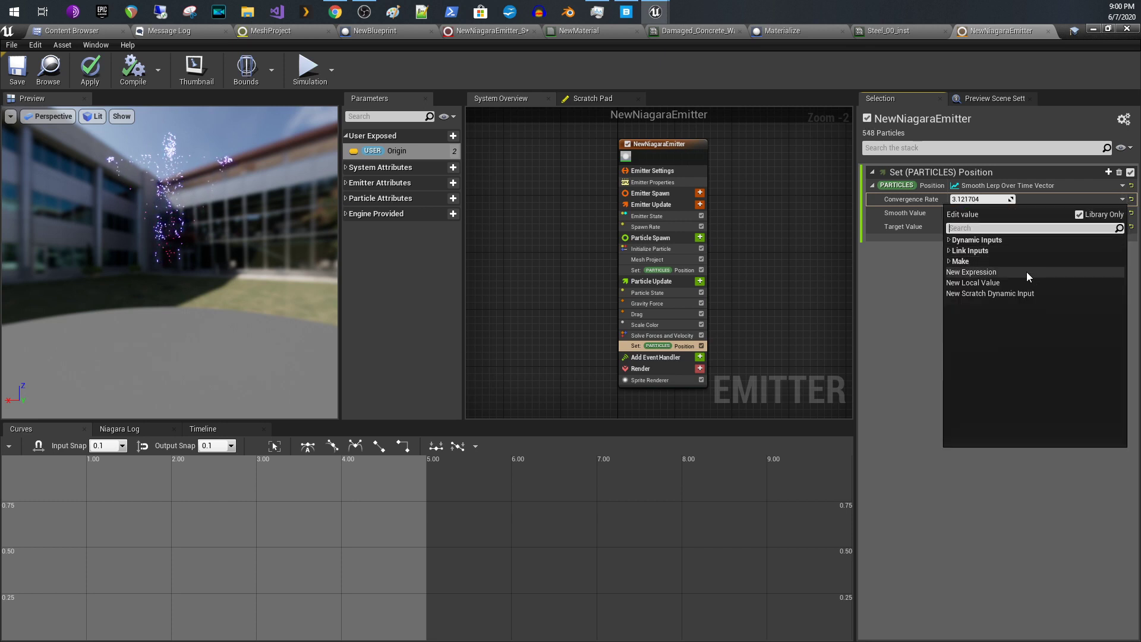
click(948, 241)
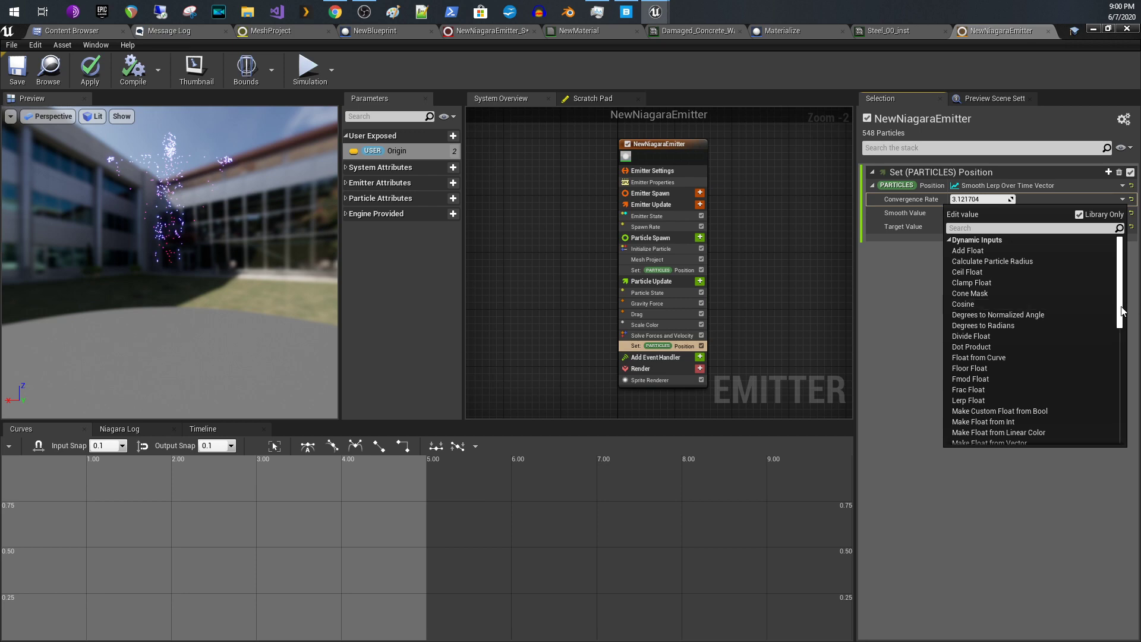
drag(1122, 310, 1123, 335)
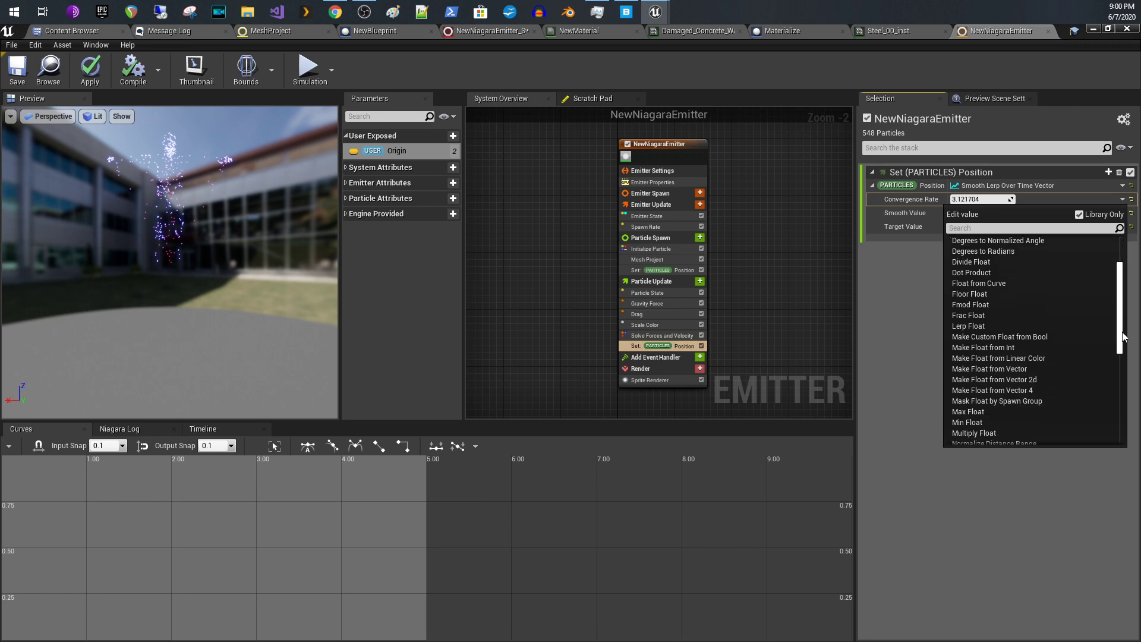
click(1017, 286)
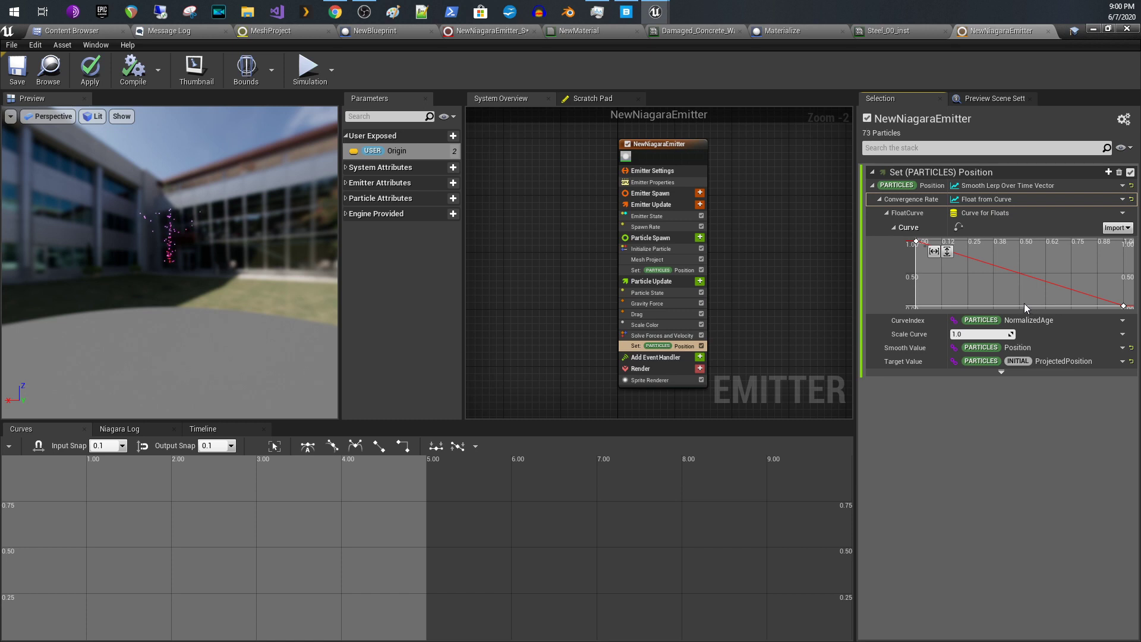
- Make the curve ramp linearly from about 0.03 at the start to about 0.97 at the end
mouse_move(917, 242)
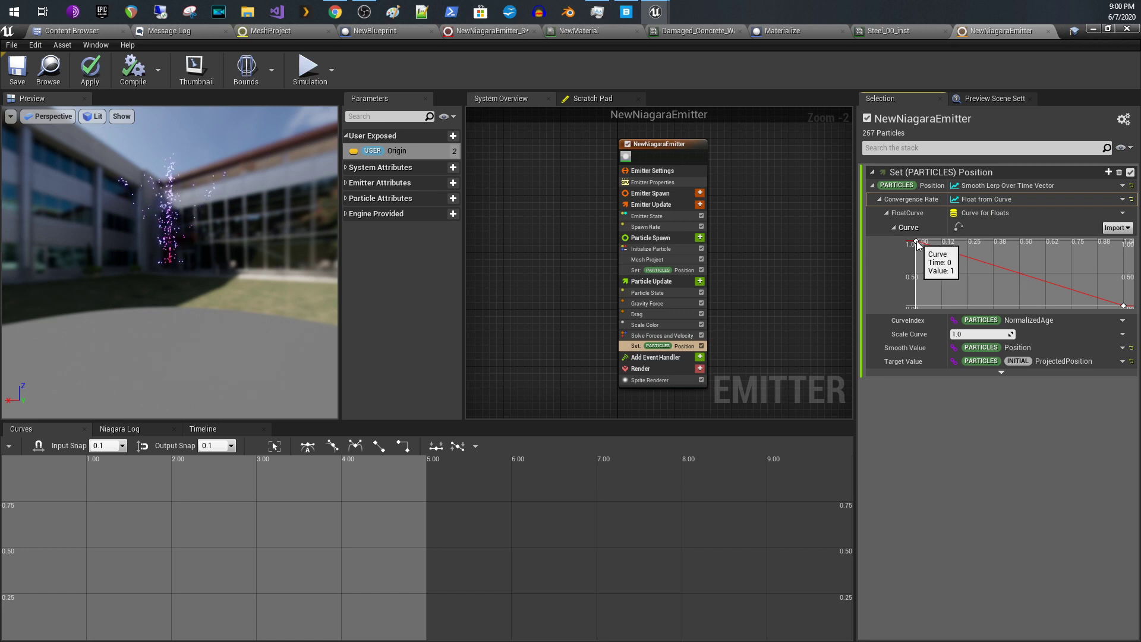
drag(917, 243, 922, 305)
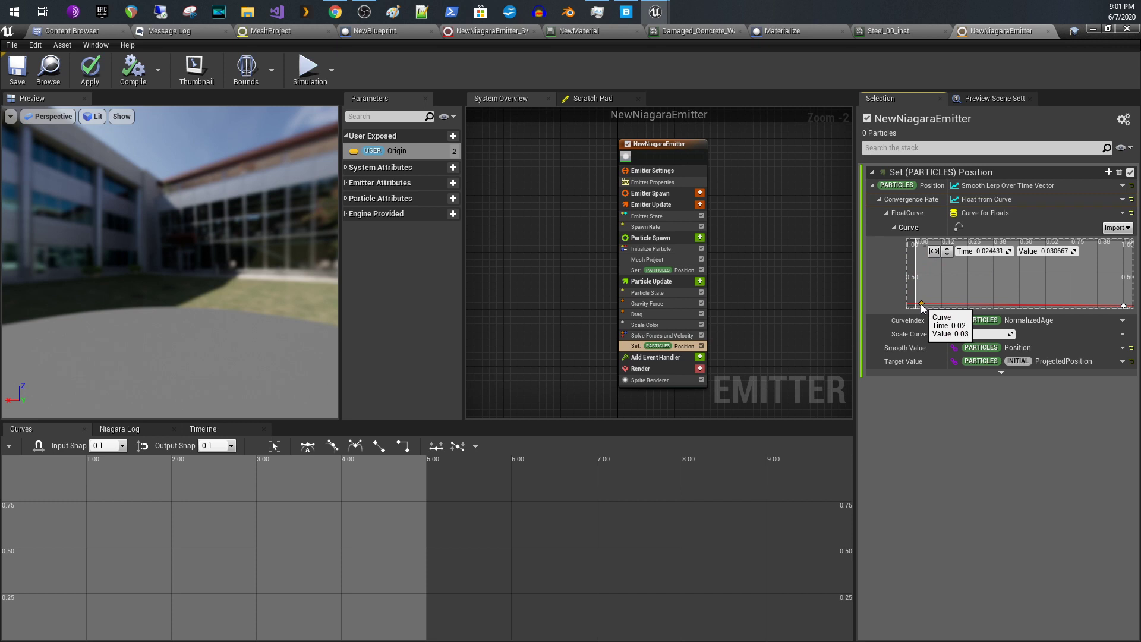
mouse_move(1123, 308)
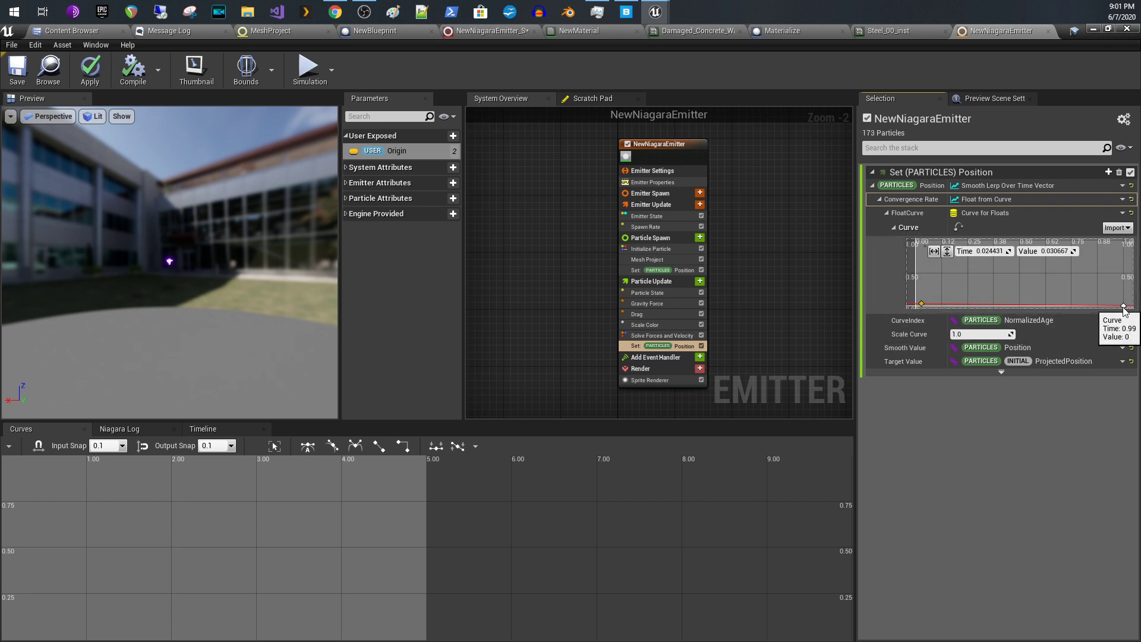
drag(1124, 307, 1131, 246)
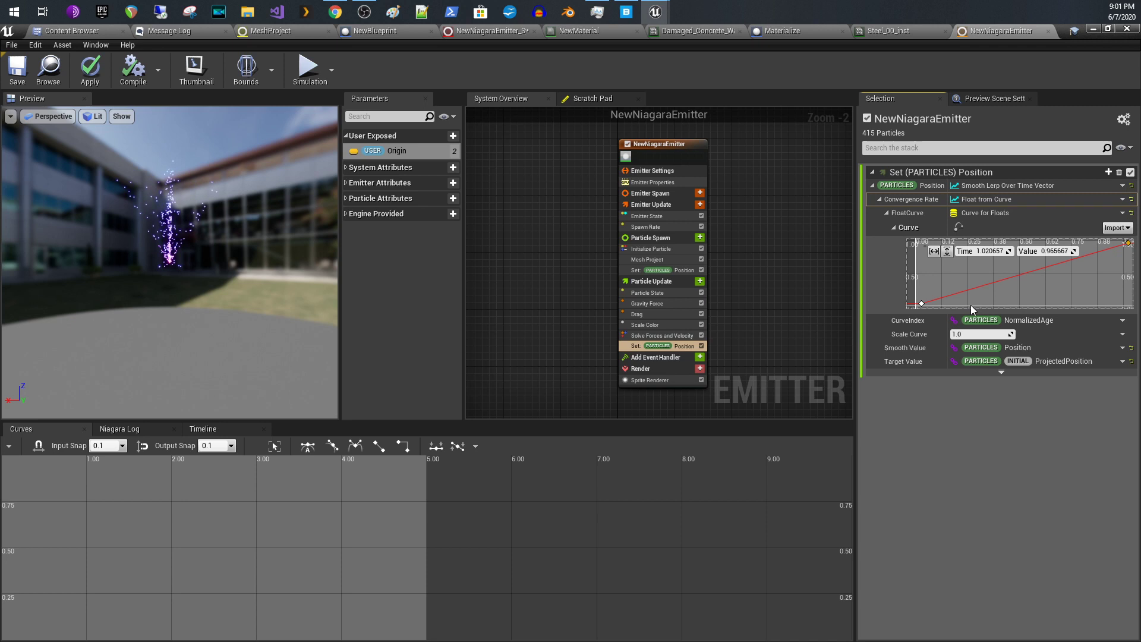
click(922, 304)
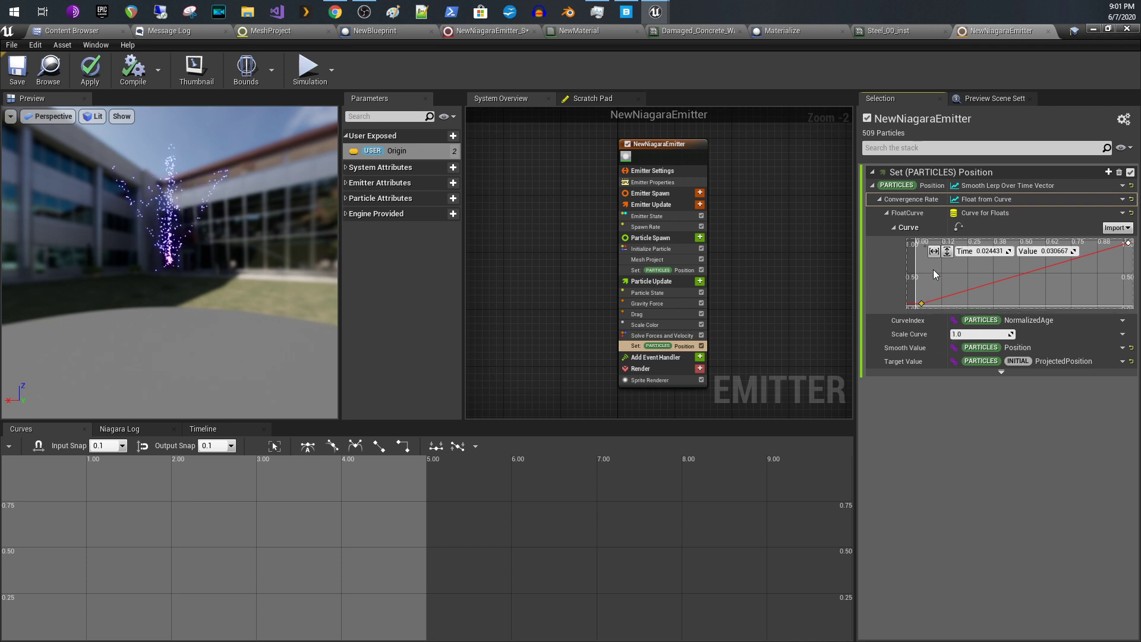
- In the Curves editor, give the first and last keys Cubic (Auto) tangents for an S-shaped ramp
click(958, 228)
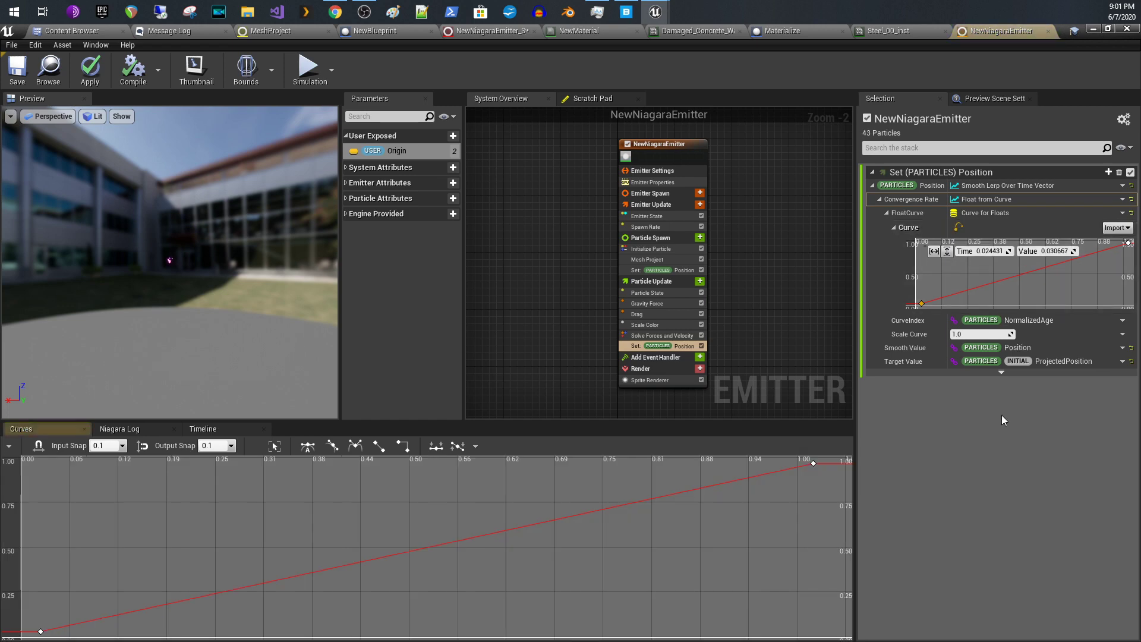
click(40, 631)
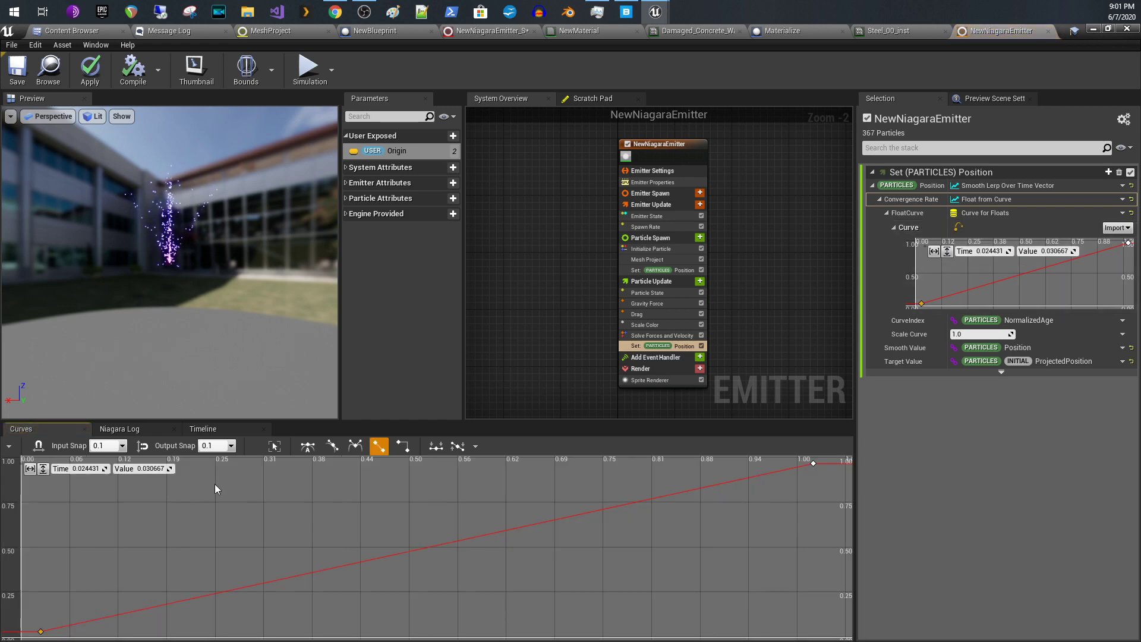
click(306, 447)
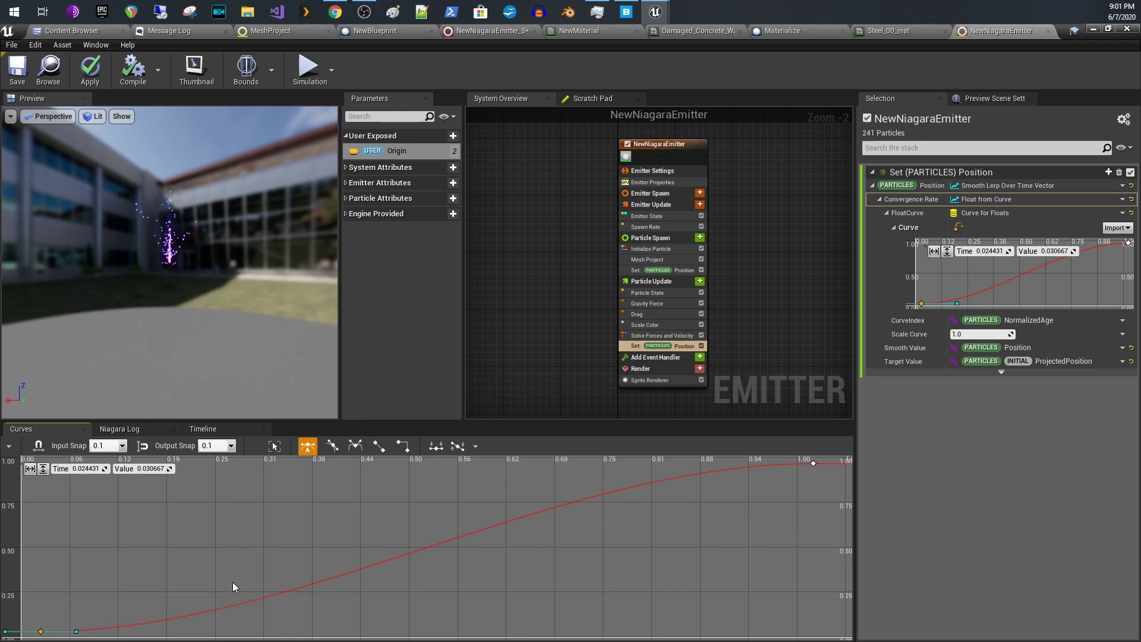
click(810, 464)
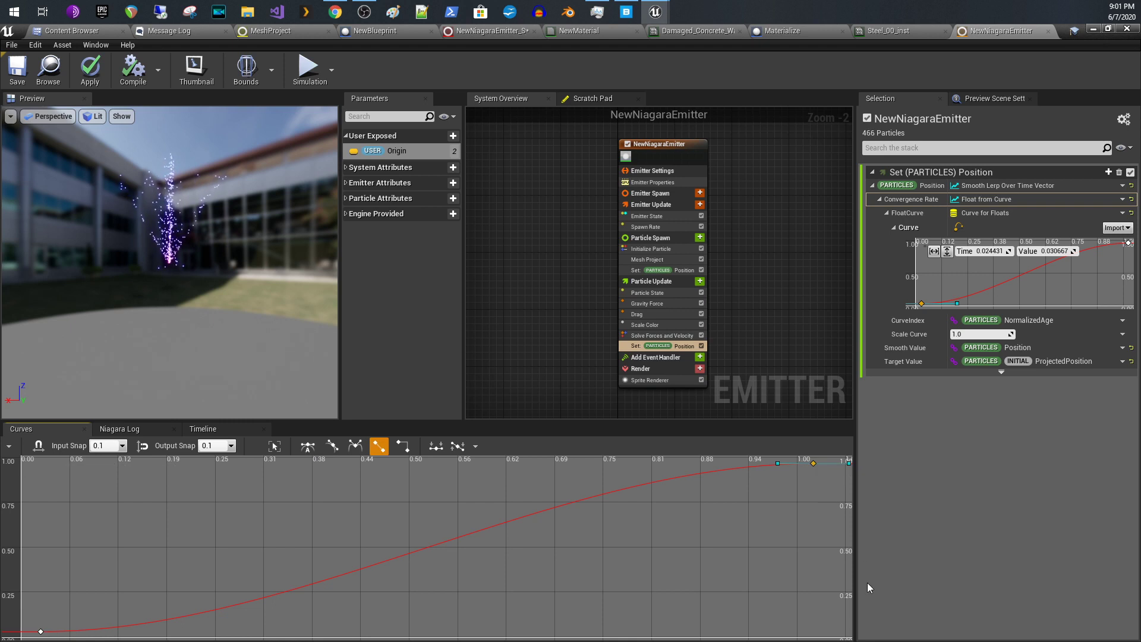
click(307, 446)
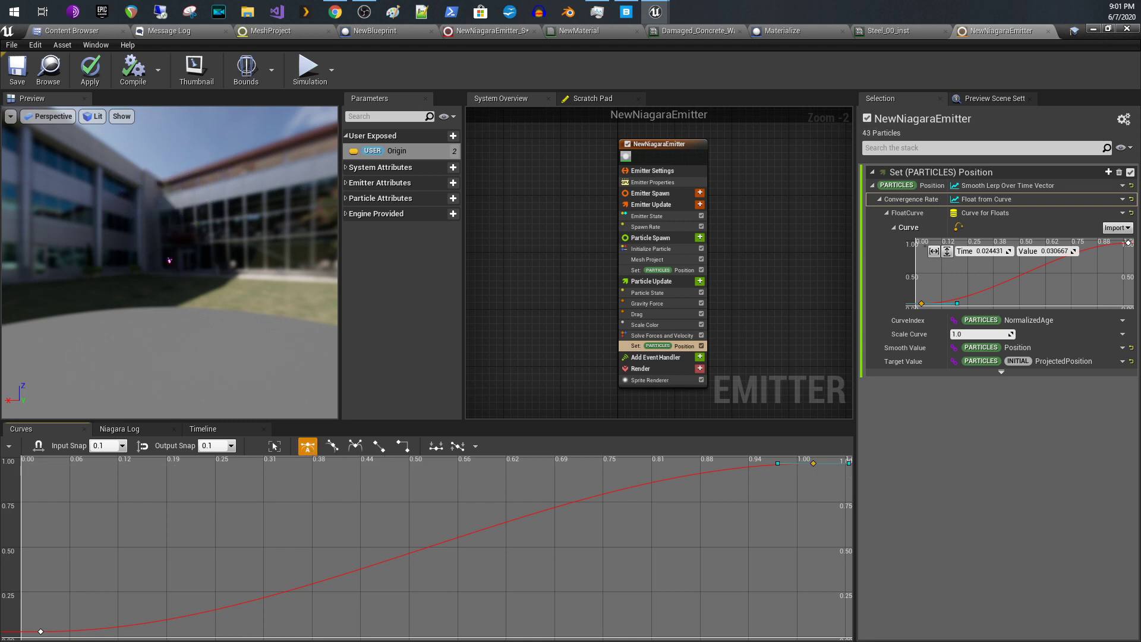
right_click(432, 545)
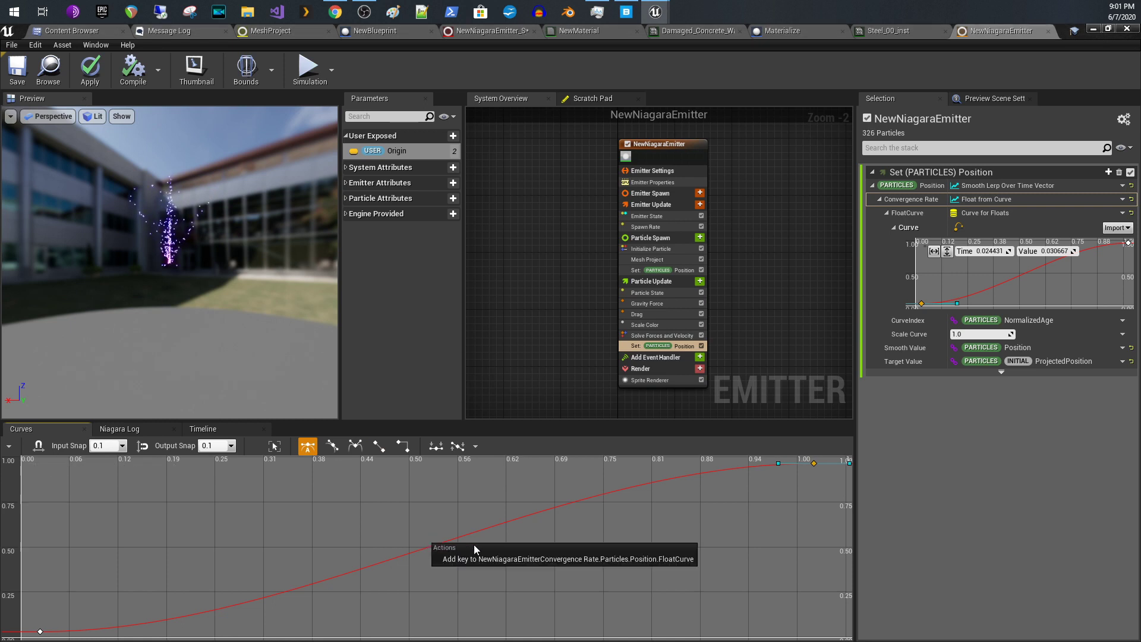
- Add a middle Convergence Rate key near time 0.69, value 0.5, steepen its tangent, and apply
click(483, 557)
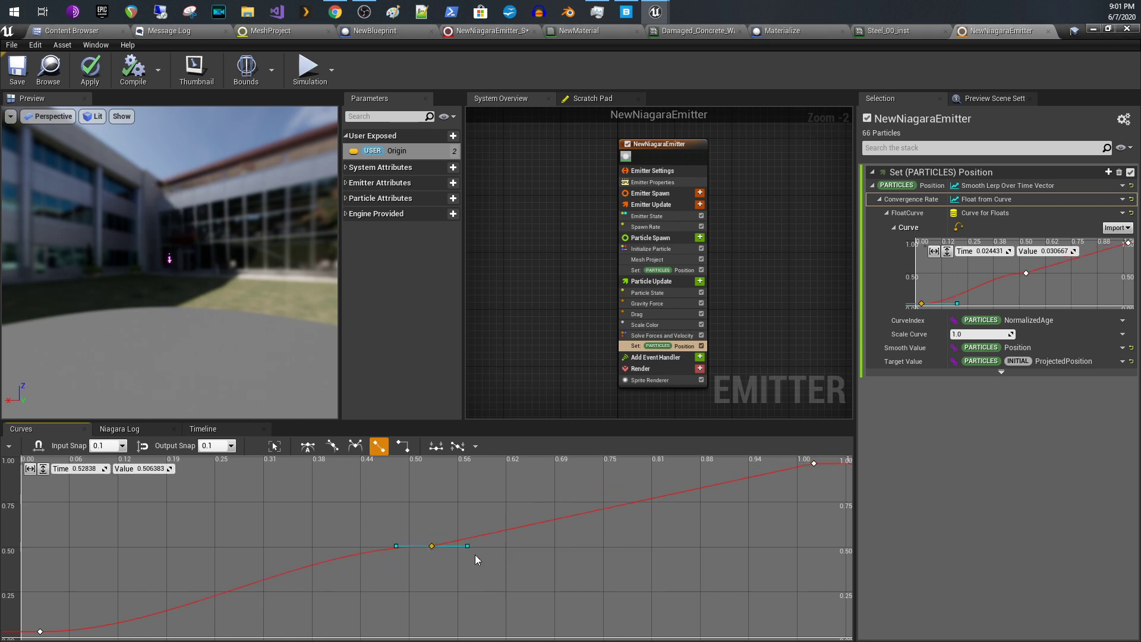
click(399, 544)
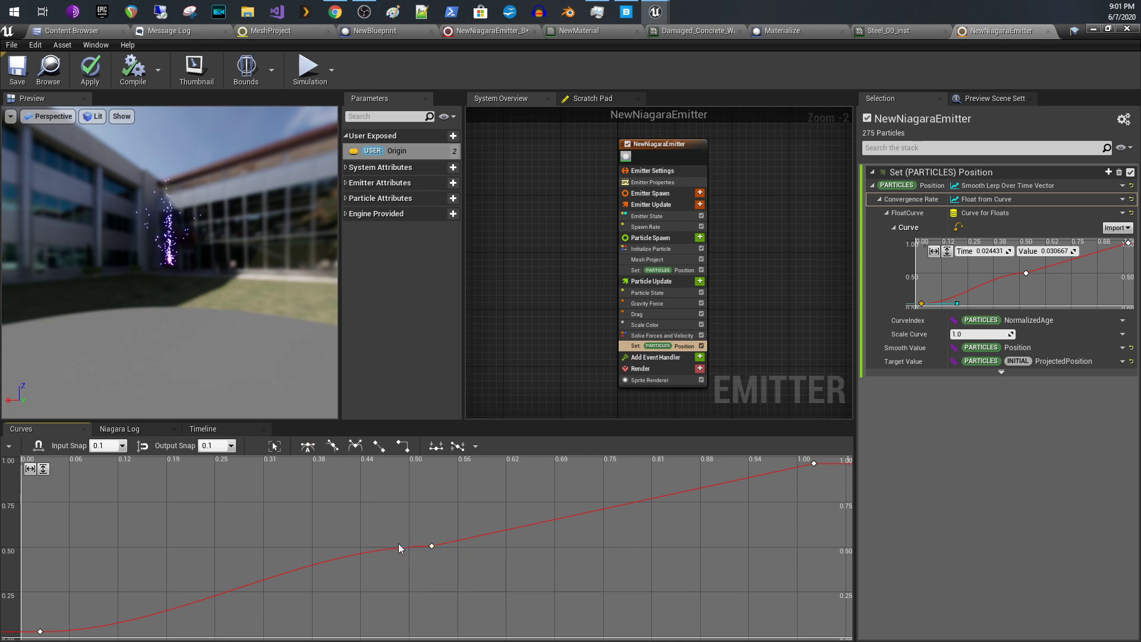
click(431, 546)
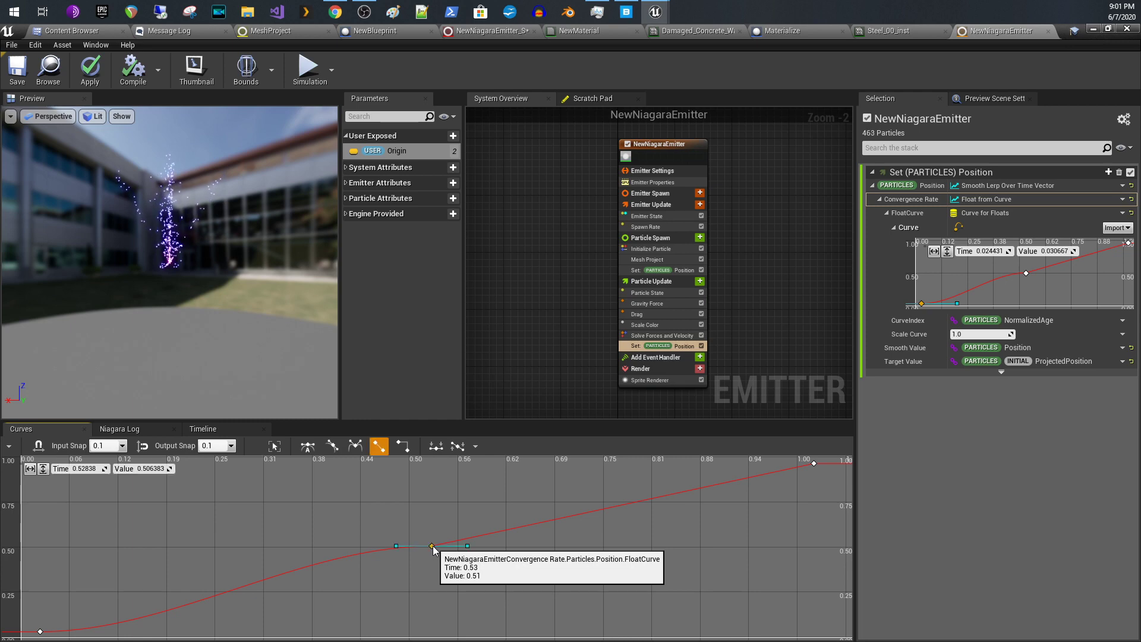
click(396, 546)
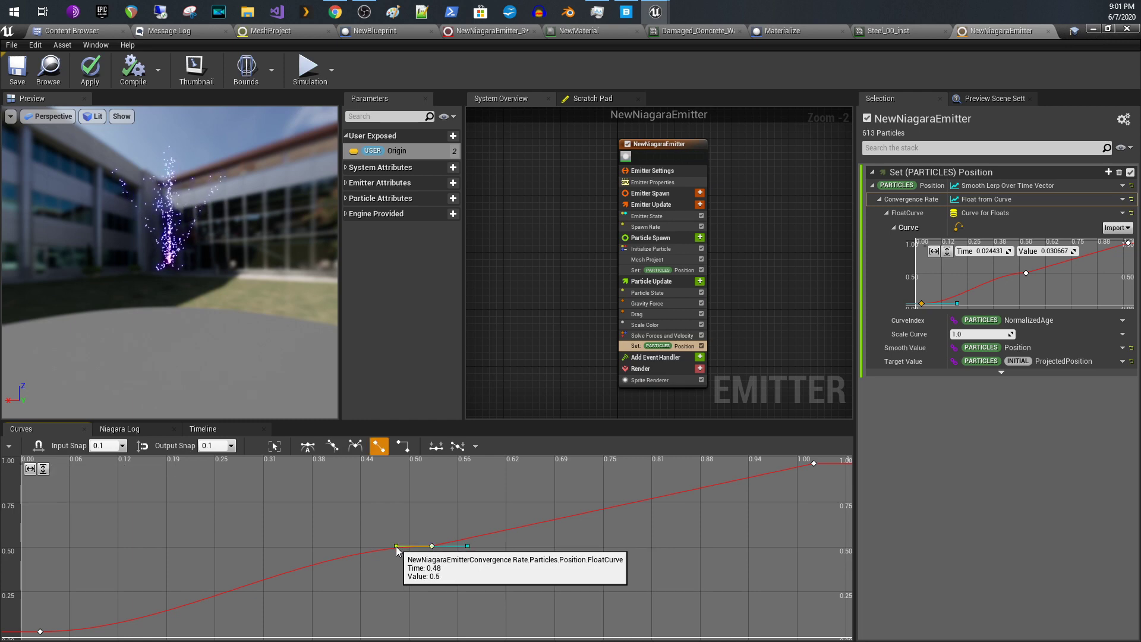
drag(396, 547, 550, 546)
click(488, 541)
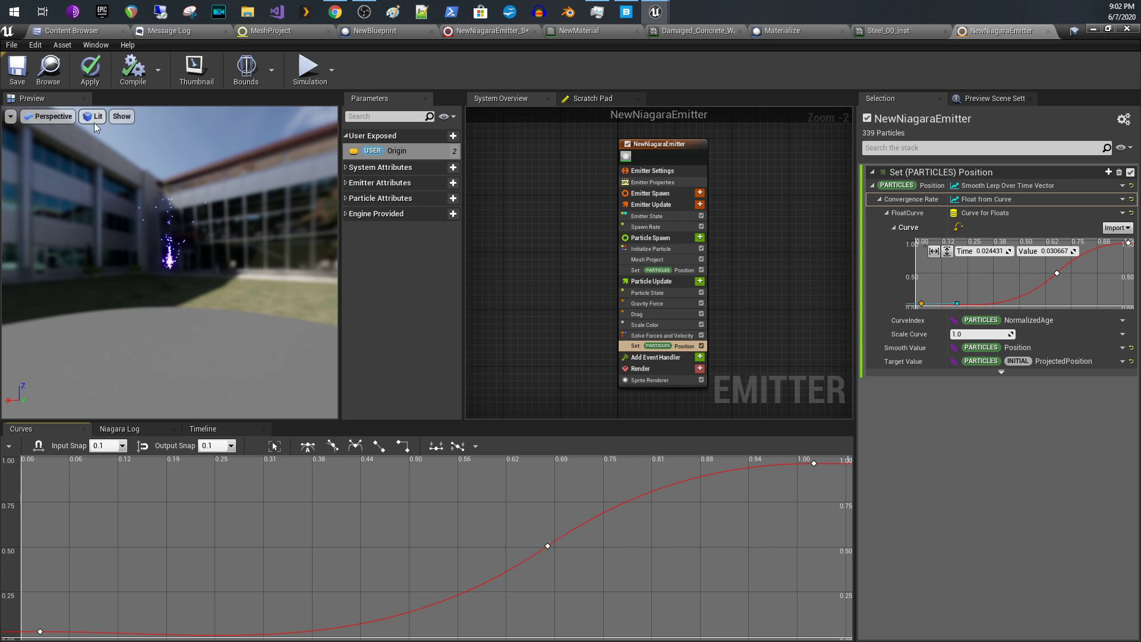
click(101, 65)
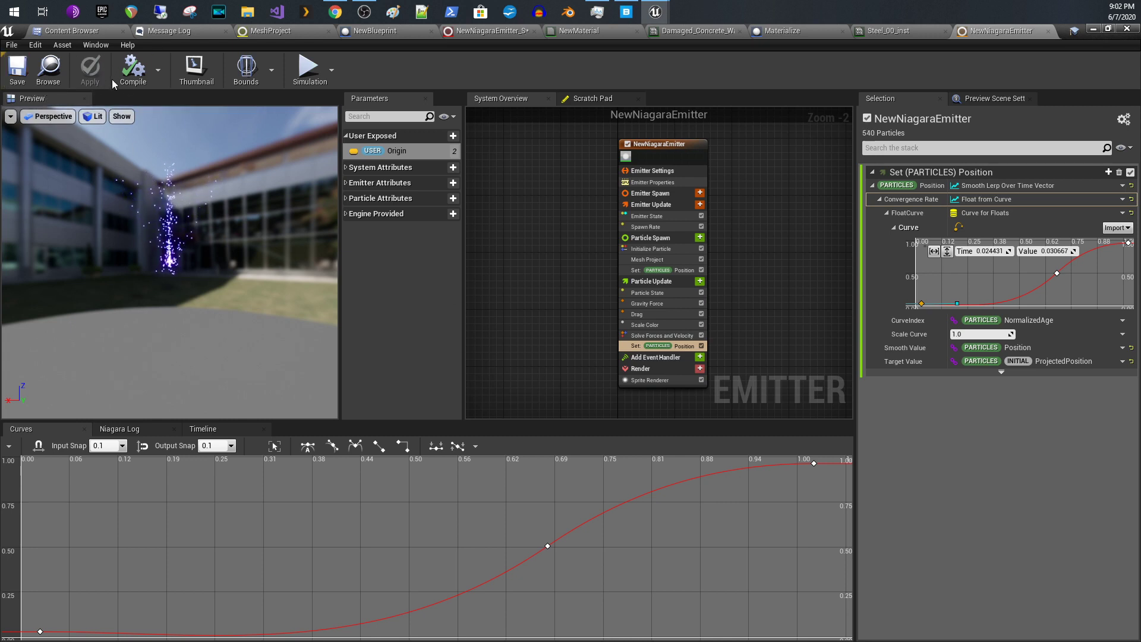
- Compile the emitter and select the Mesh Project module to show its skeletal mesh settings
click(137, 71)
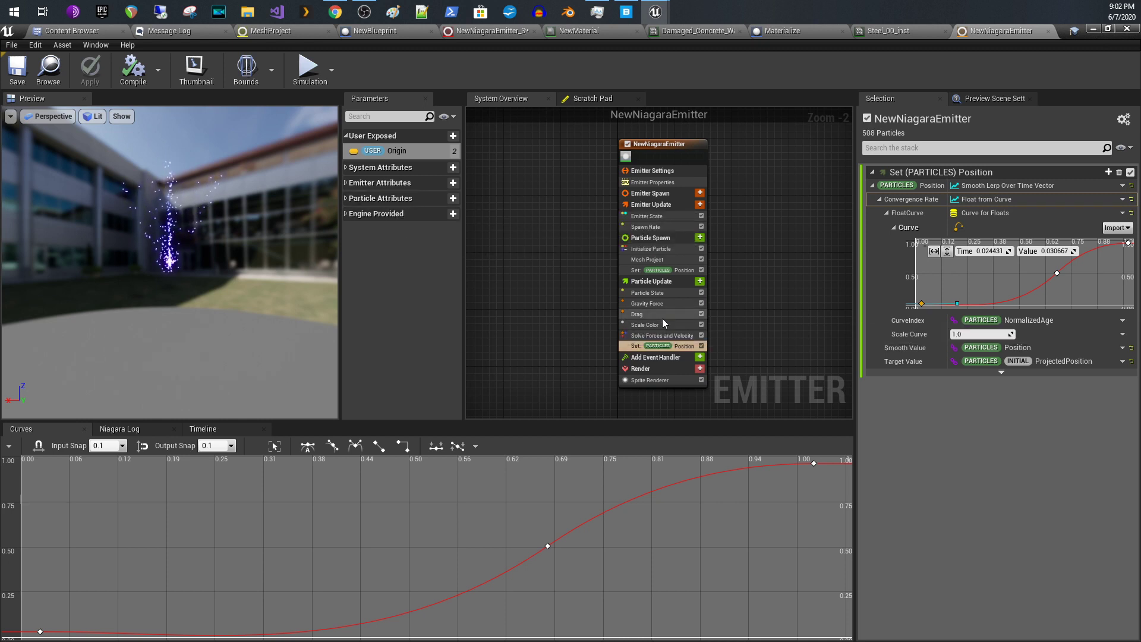
click(672, 261)
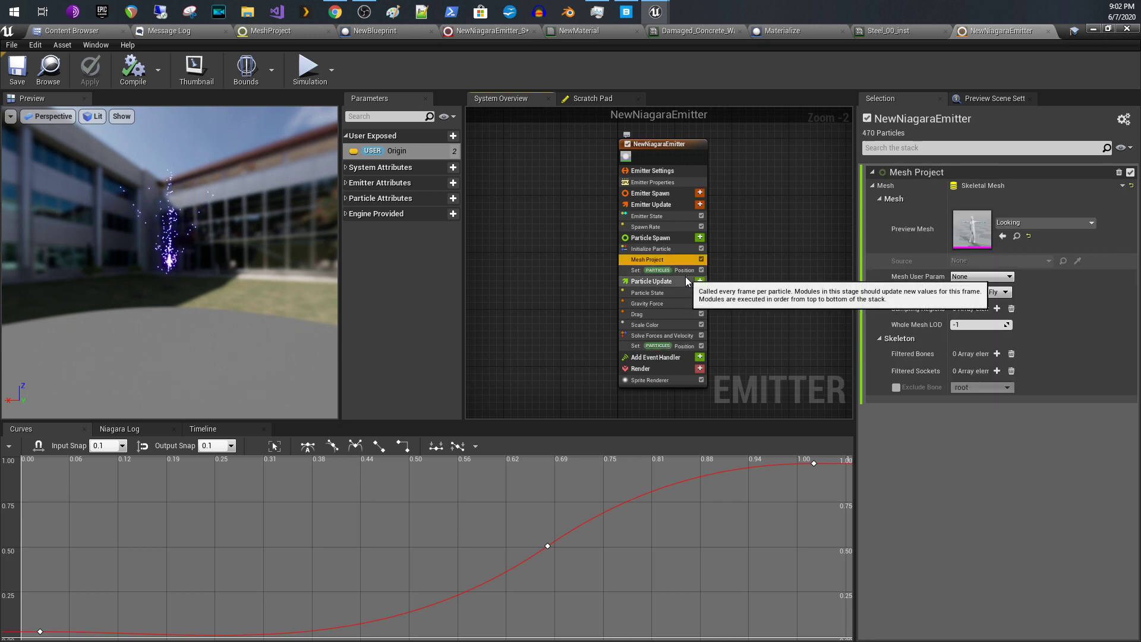
- Review the Set (PARTICLES) Position Smooth Lerp curve, then play NewMap to watch the particles swirl
click(680, 348)
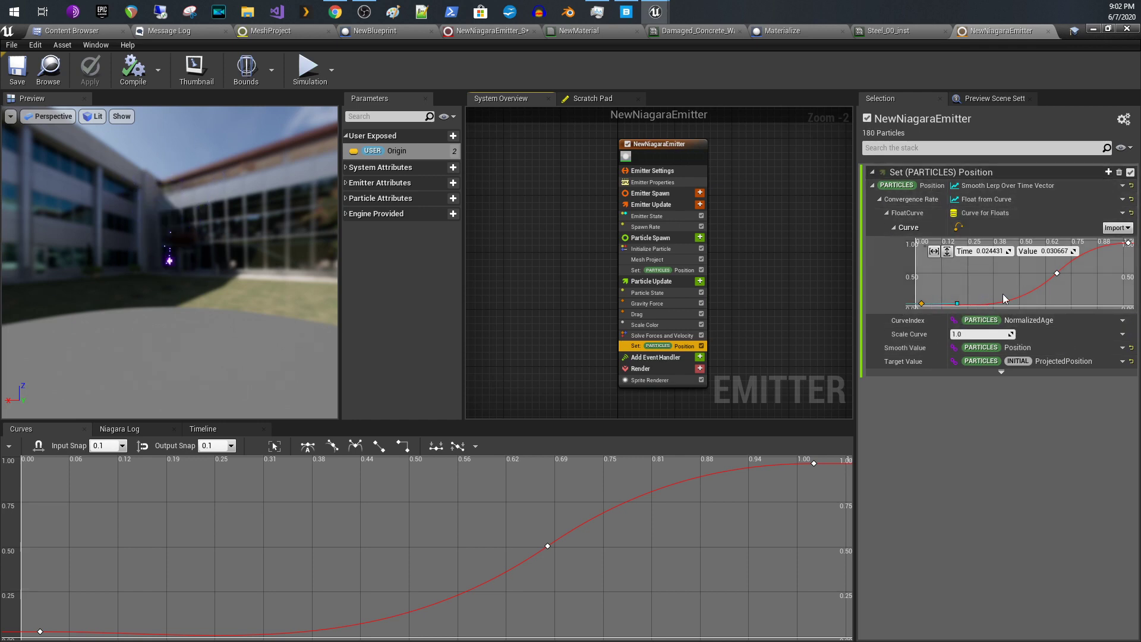
mouse_move(1094, 254)
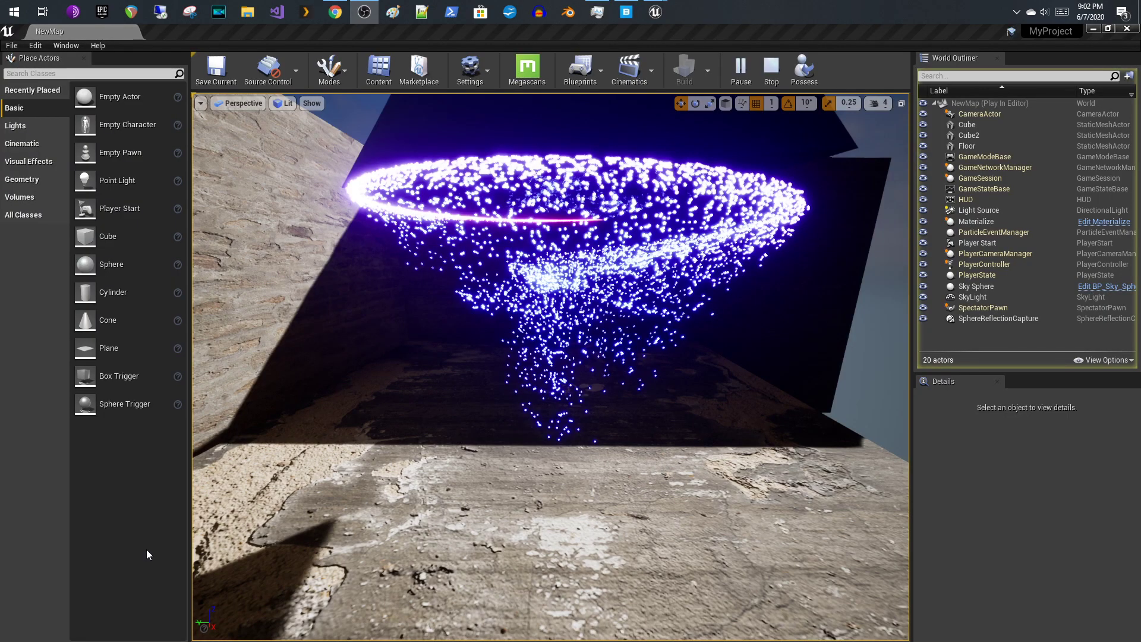
- Select the floor in the playing level, then return to the NewNiagaraEmitter editor
click(360, 531)
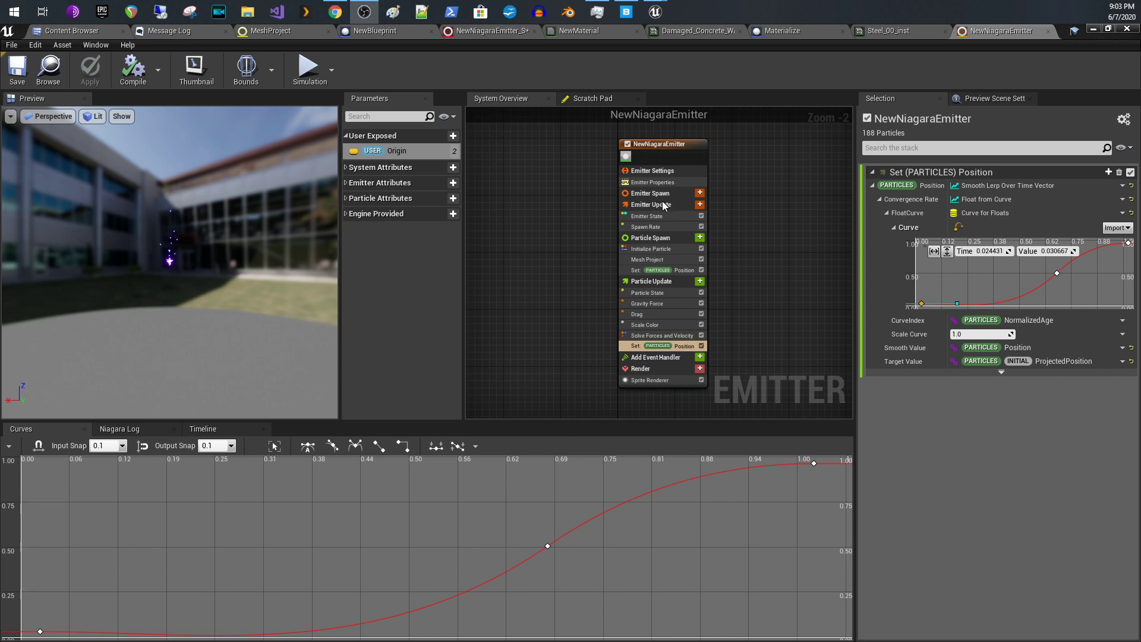
- Raise the Initialize Particle Lifetime to 4.125189–12.521153, apply, and save the emitter
click(657, 256)
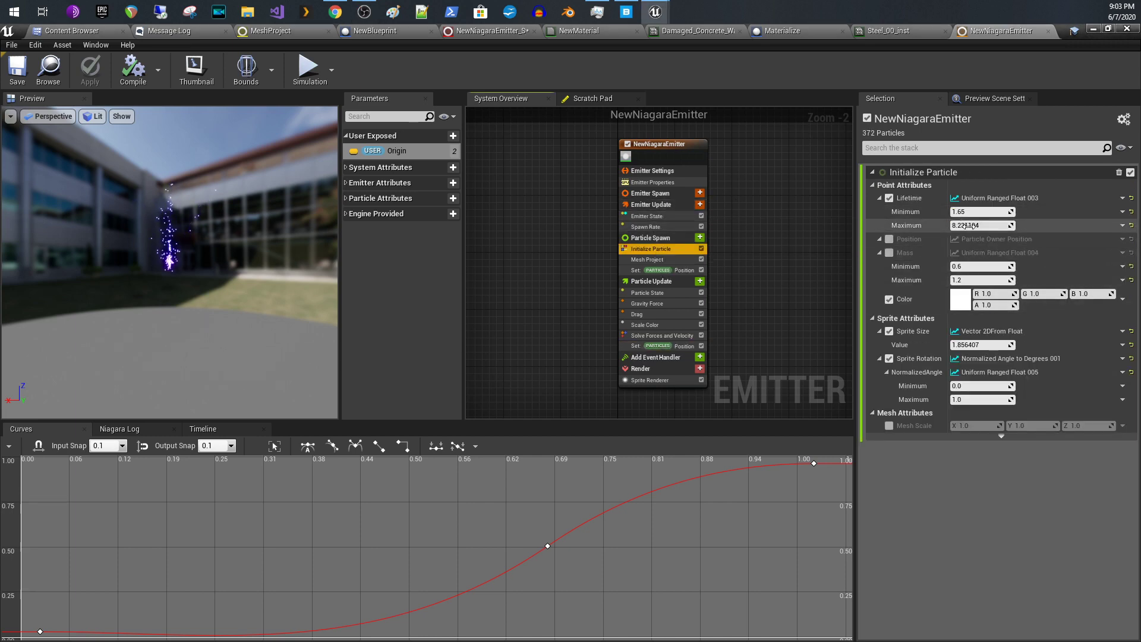
drag(977, 211, 996, 211)
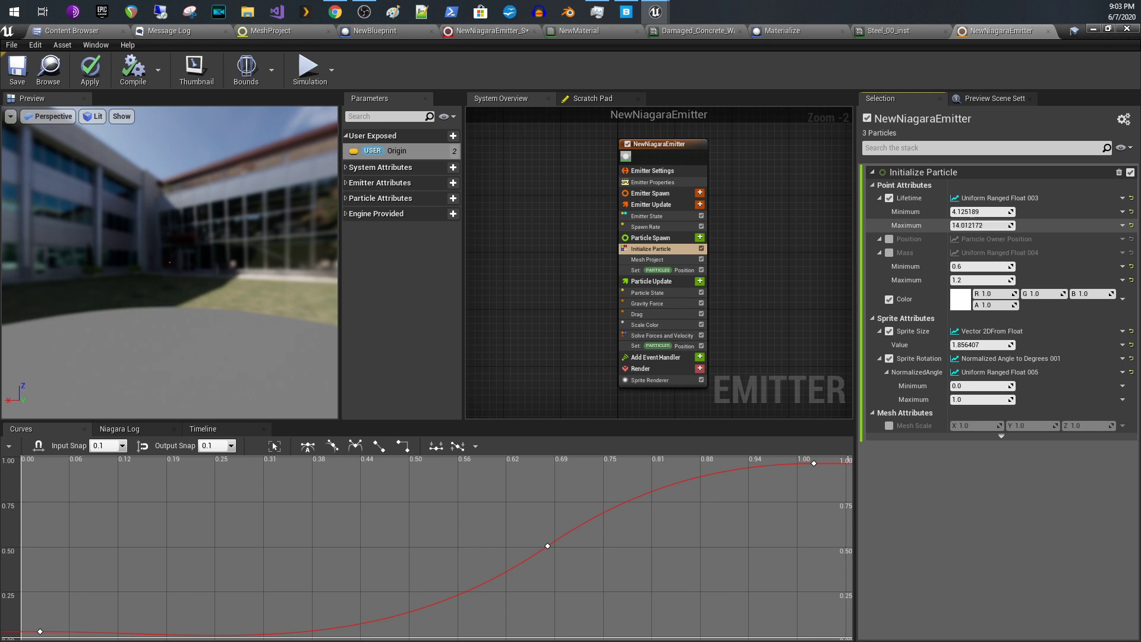
drag(981, 225, 992, 225)
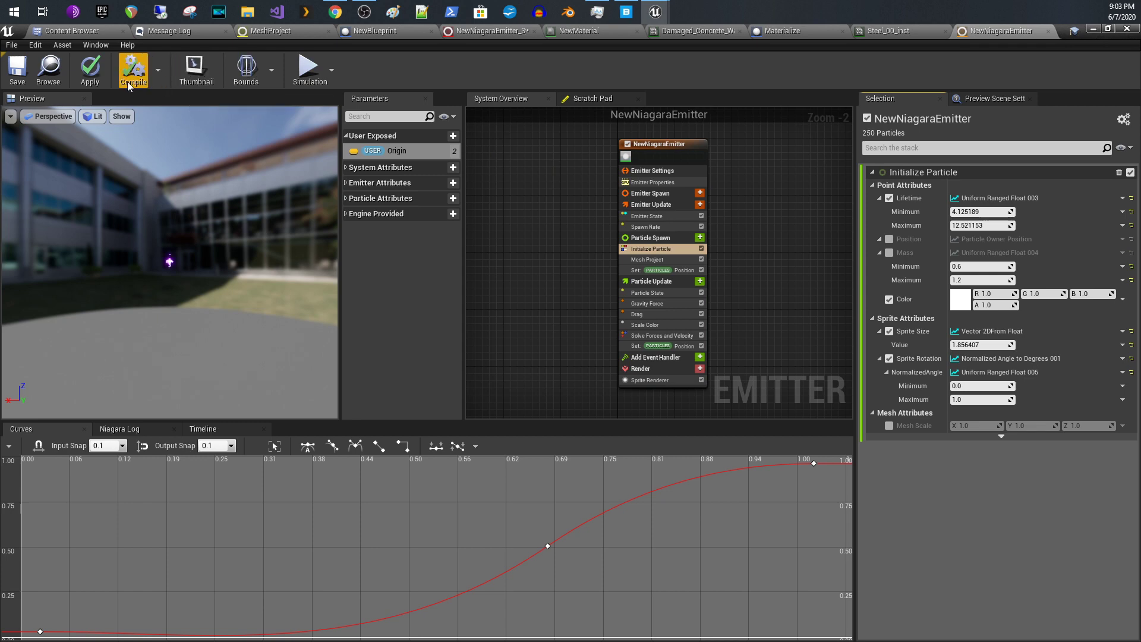
click(91, 70)
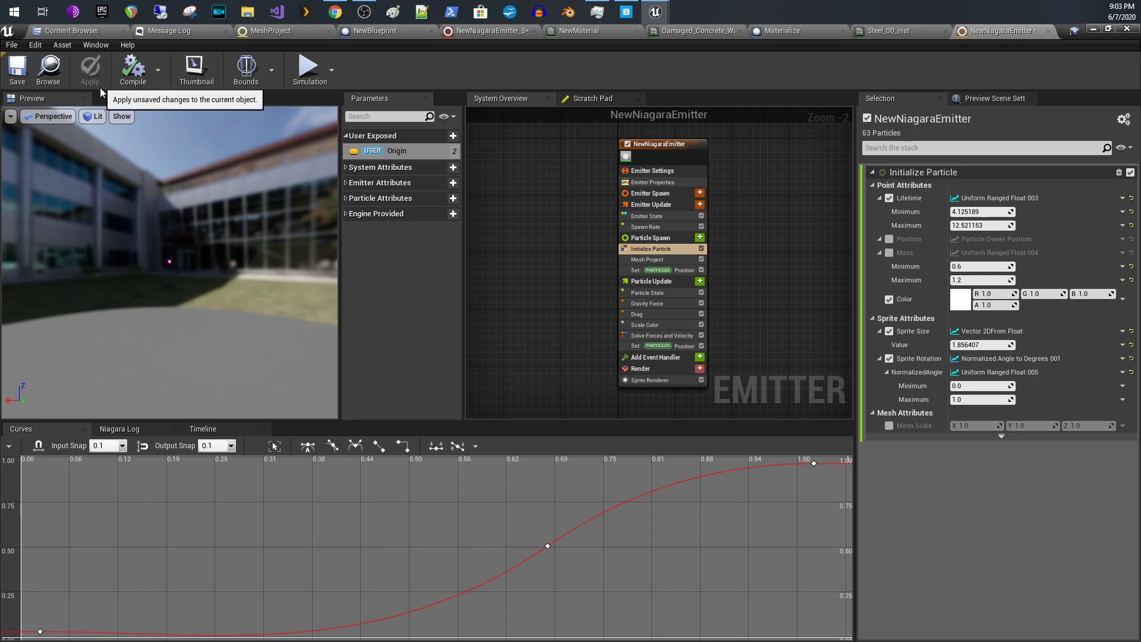
click(18, 71)
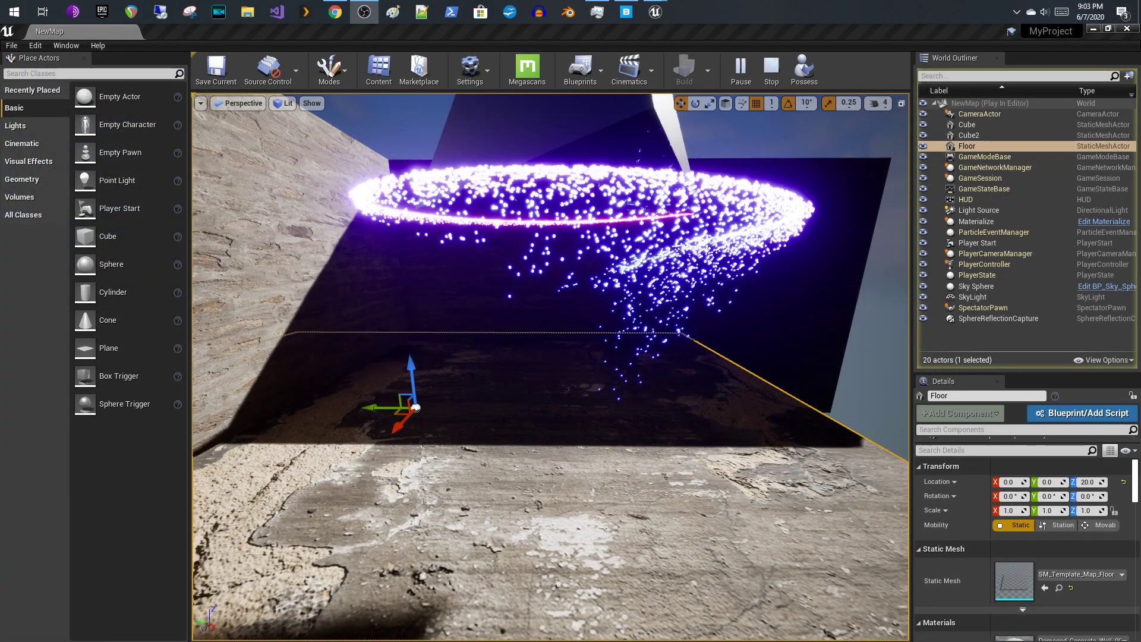
- Move the Convergence Rate middle key to time 0.316428, value 0.4615, in the Niagara editor
click(843, 591)
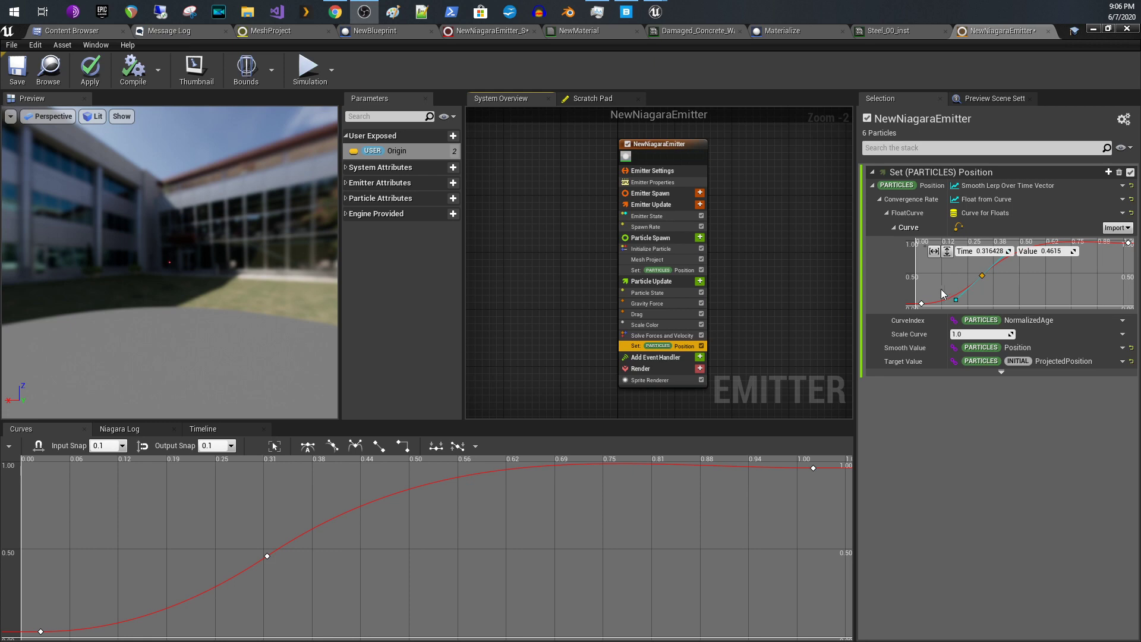
- Set the convergence Scale Curve to 2.435044 and apply the emitter changes
mouse_move(922, 307)
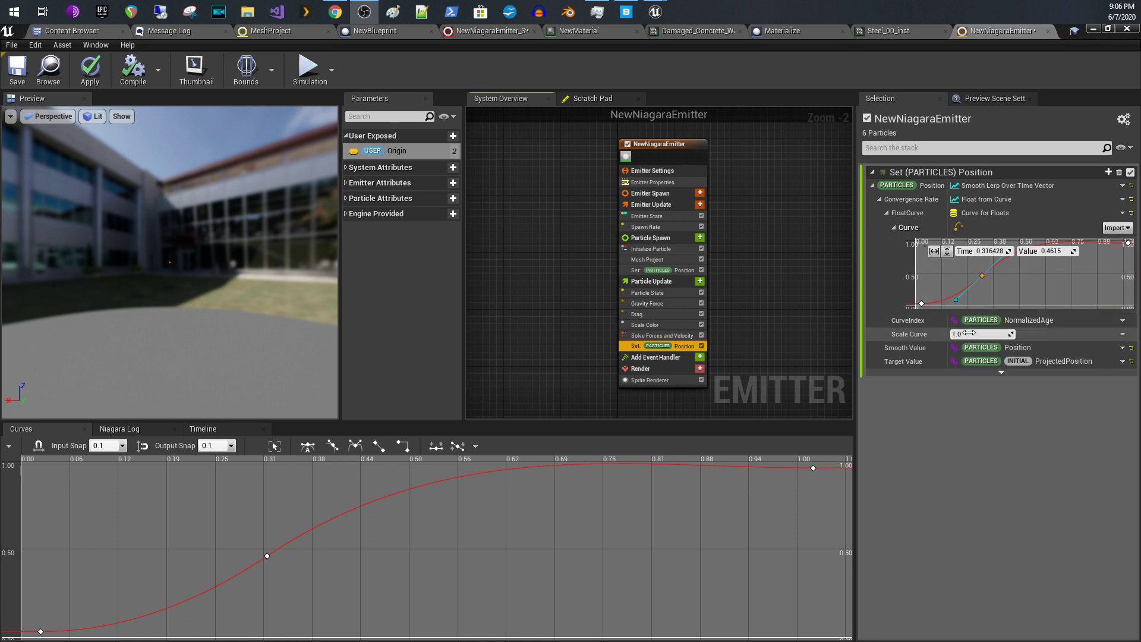
drag(969, 334, 999, 333)
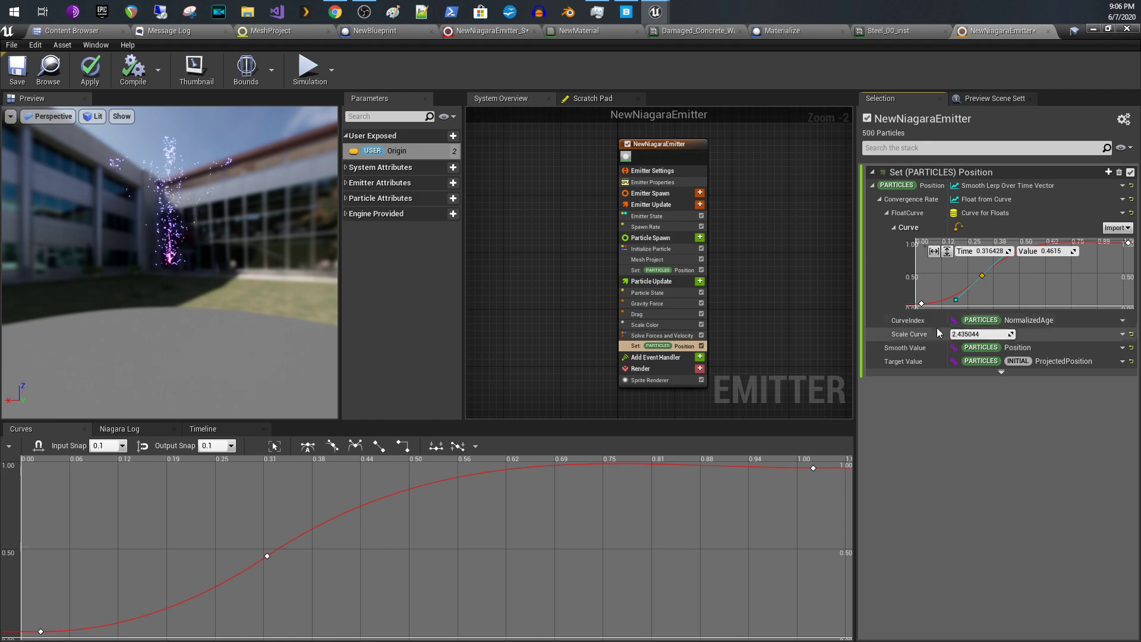
click(90, 69)
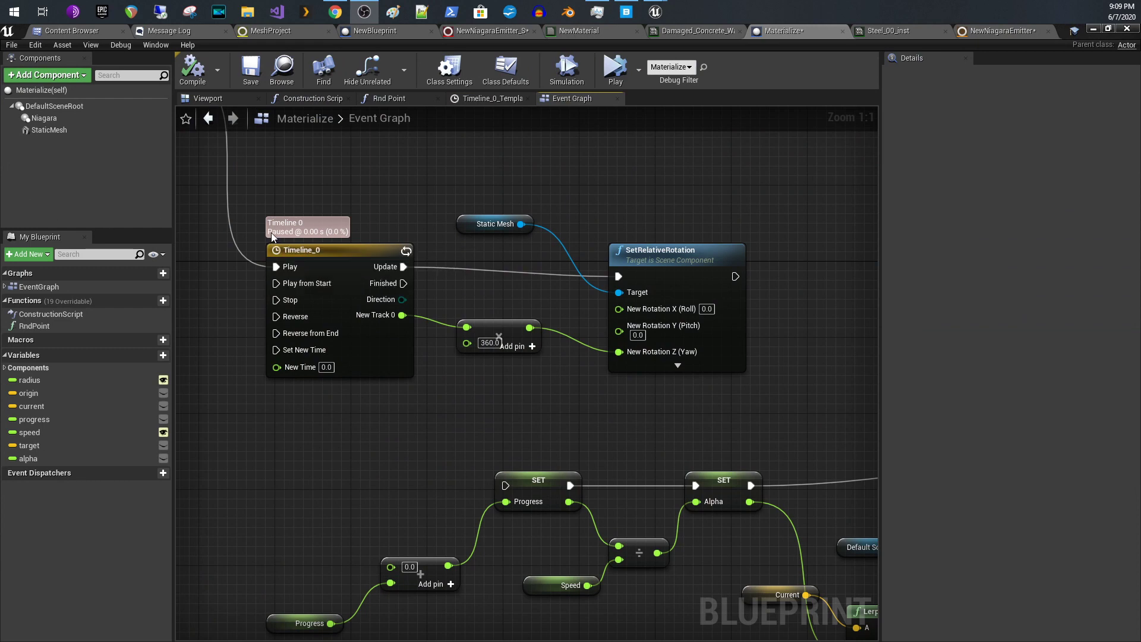
- Inspect the Timeline_0 curve, then select the StaticMesh component showing Shape_TriPyramid at scale 2.75
right_drag(271, 233, 412, 336)
right_drag(464, 311, 348, 241)
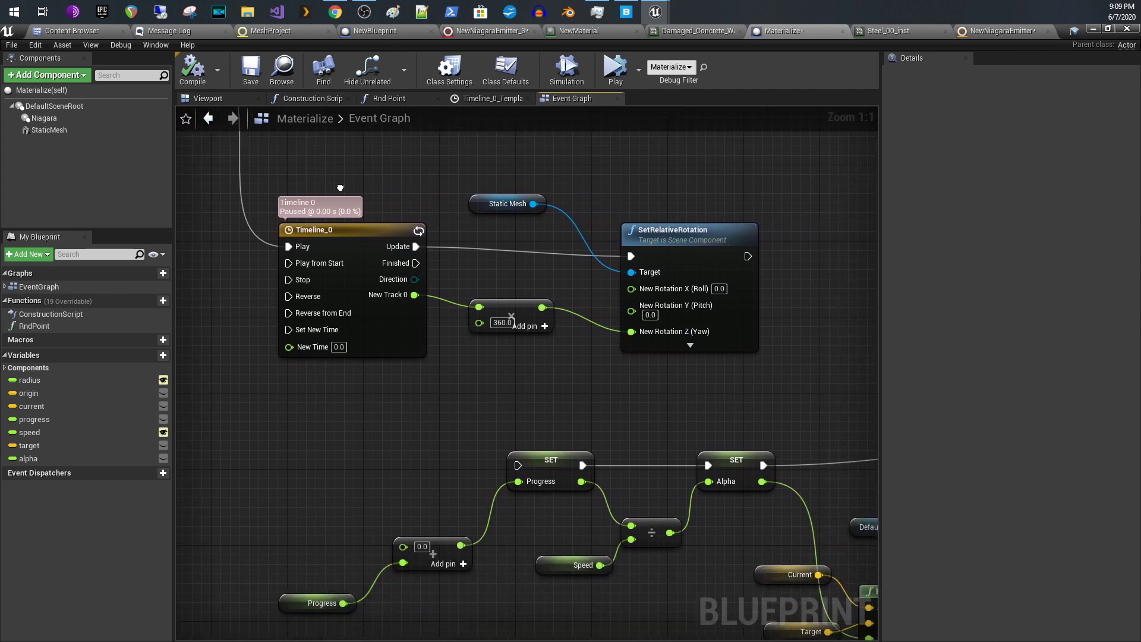
double_click(349, 240)
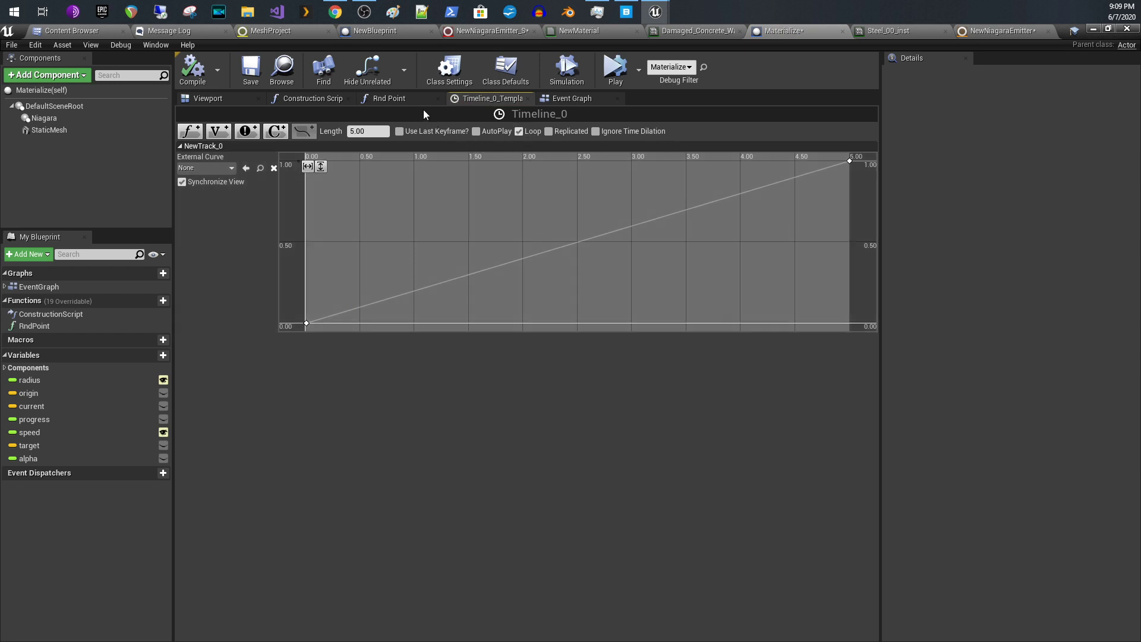
click(552, 102)
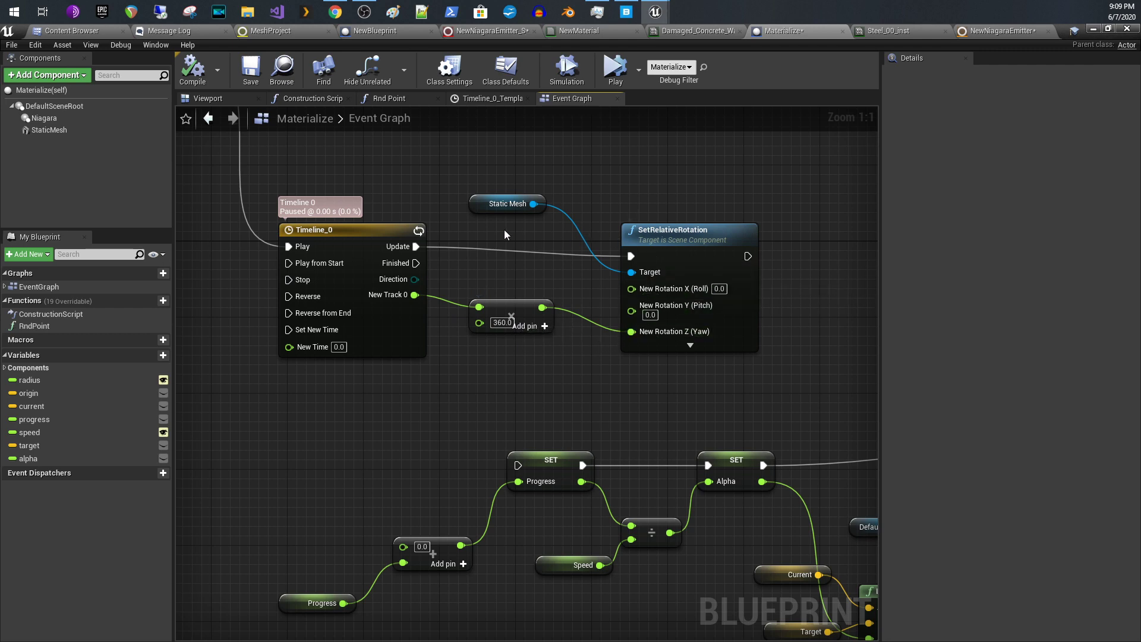
click(141, 128)
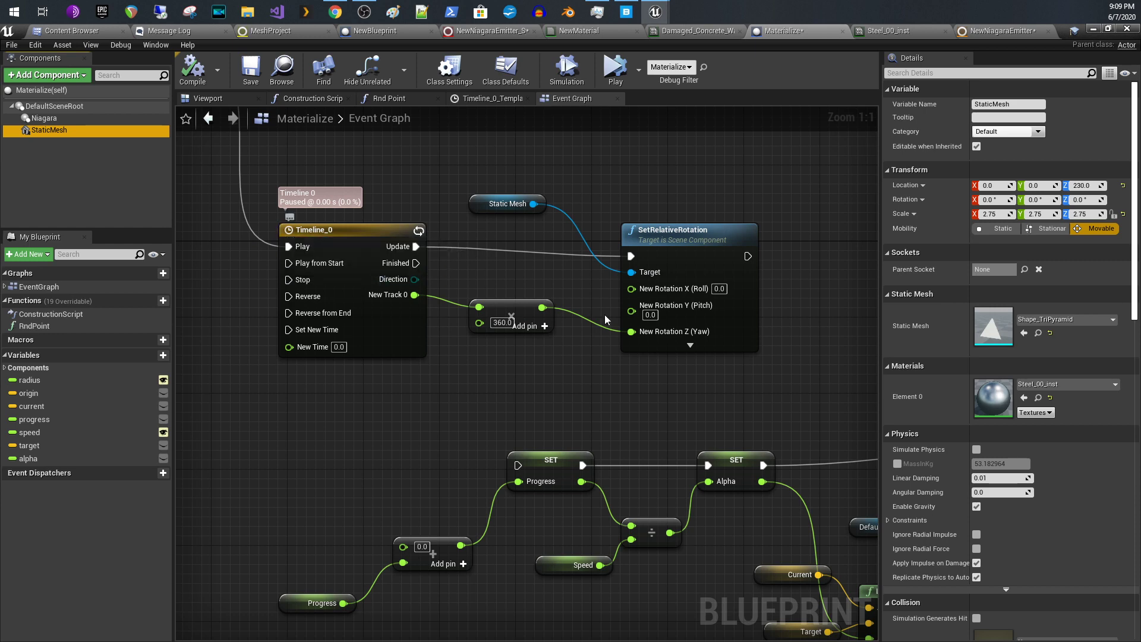
- Open the Shape_TriPyramid mesh, inspect its Origin socket, and return to the Materialize blueprint
click(1038, 333)
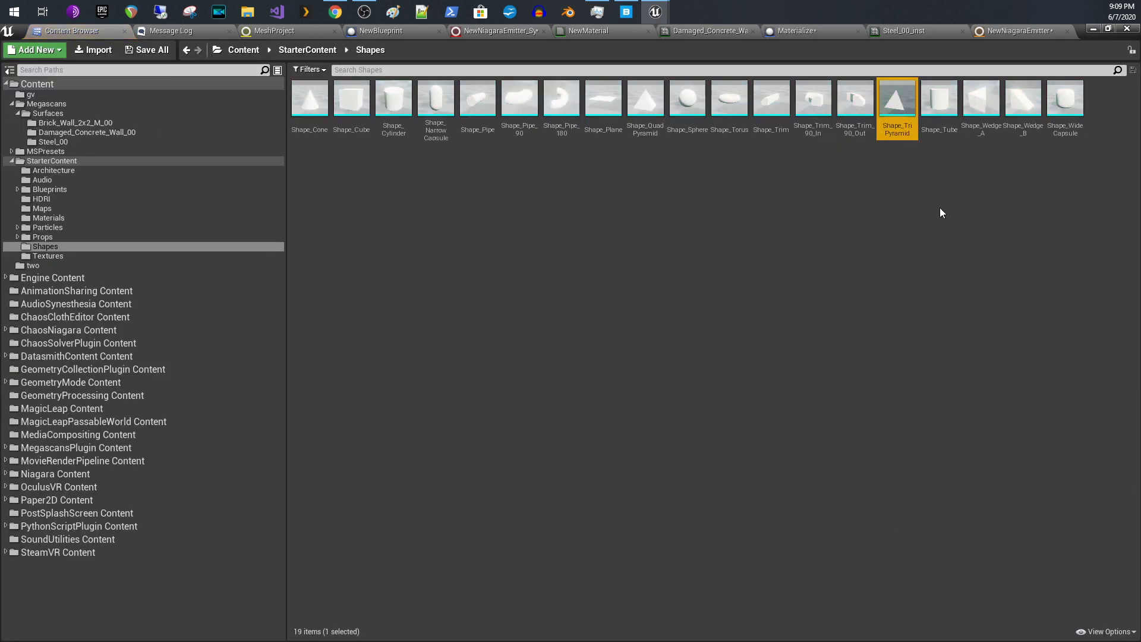
mouse_move(914, 128)
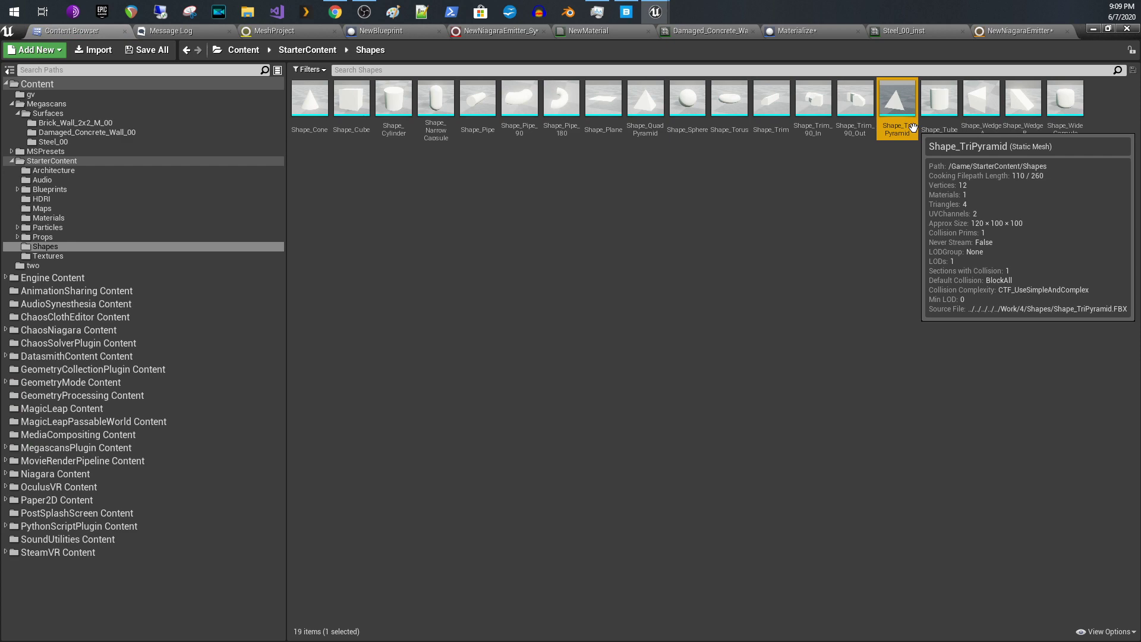
double_click(914, 128)
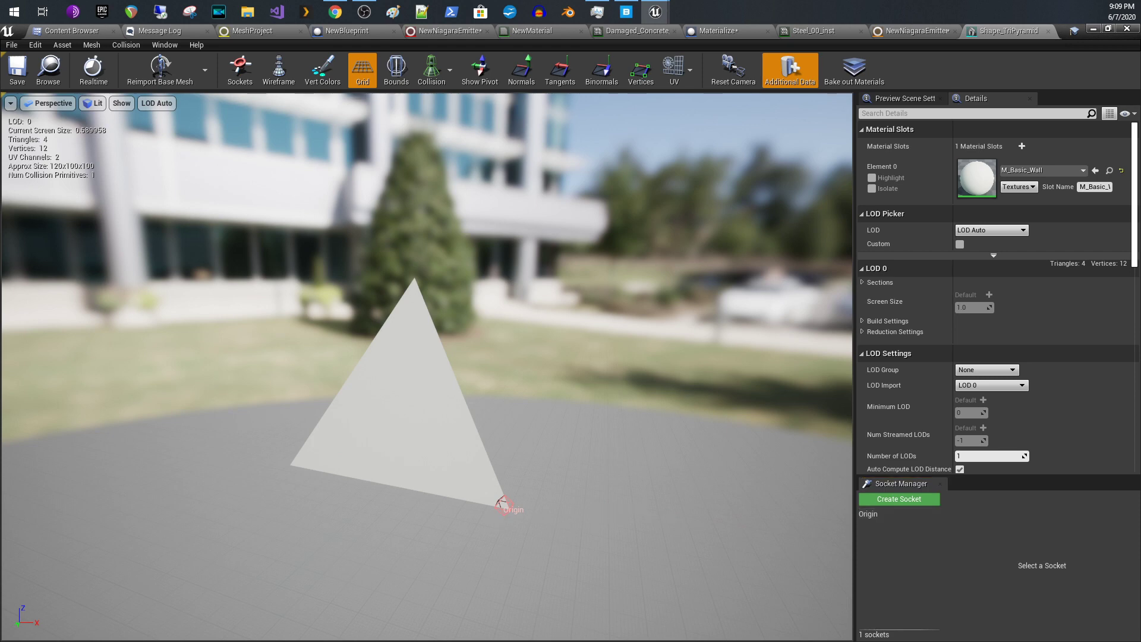
click(504, 508)
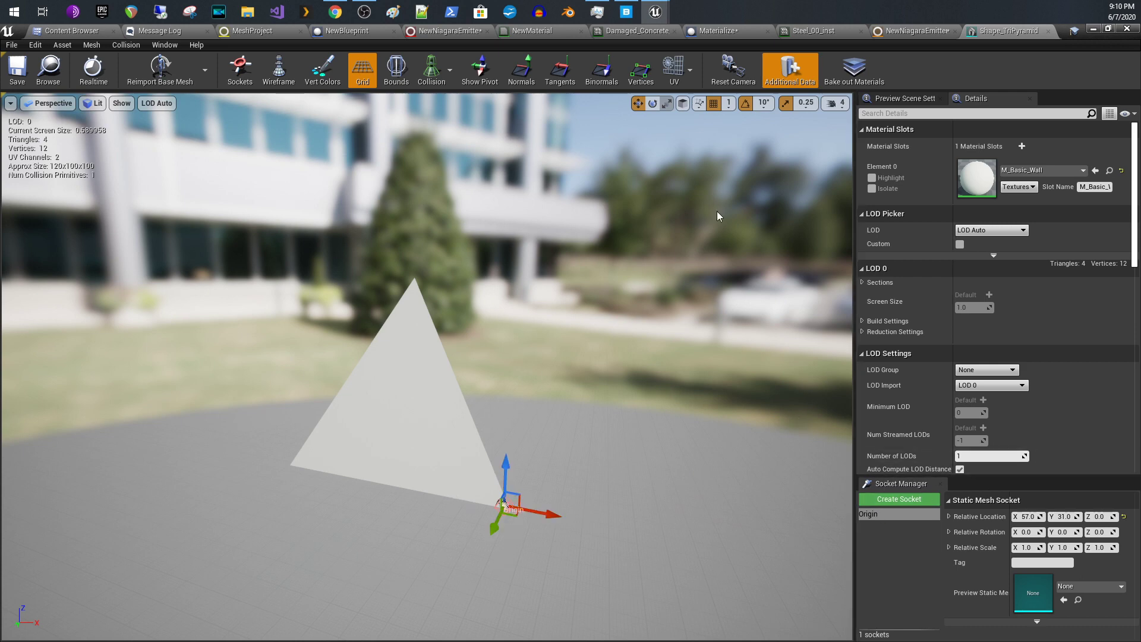
click(716, 31)
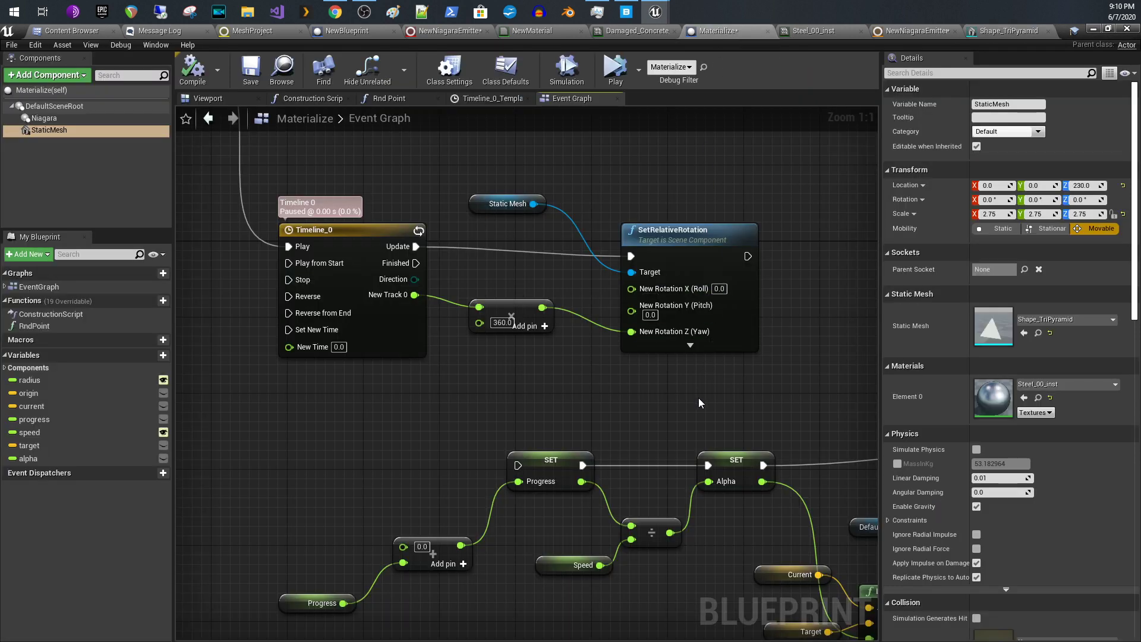
- Inspect the Event Tick nodes feeding the socket location into Niagara's Origin, and the Niagara component
right_drag(698, 399, 732, 3)
right_drag(535, 357, 647, 258)
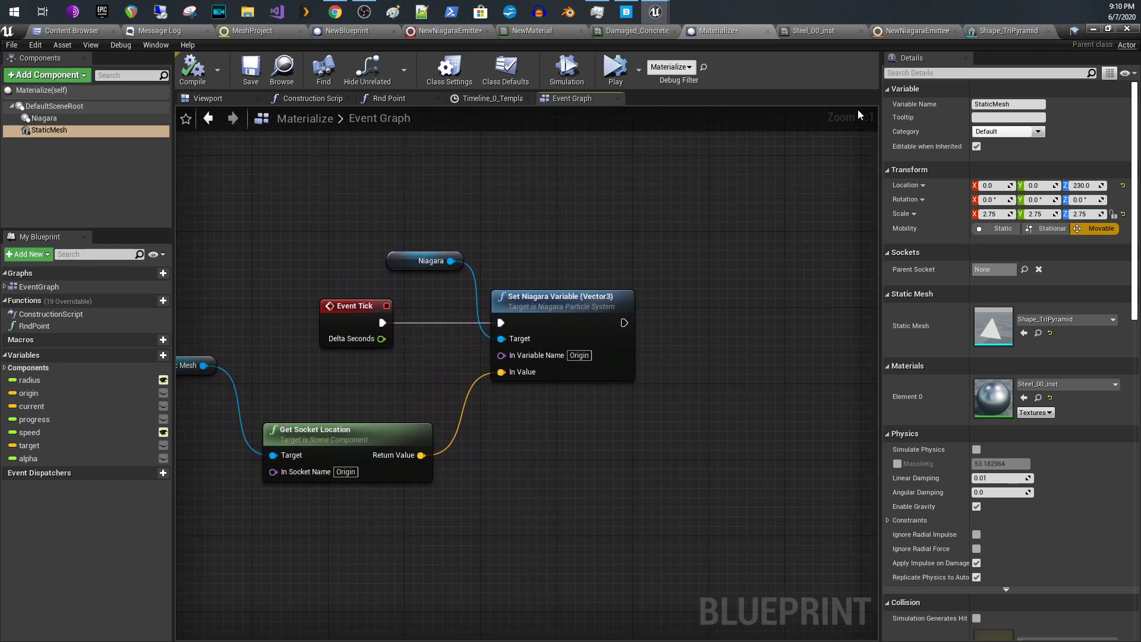
right_drag(792, 317, 875, 272)
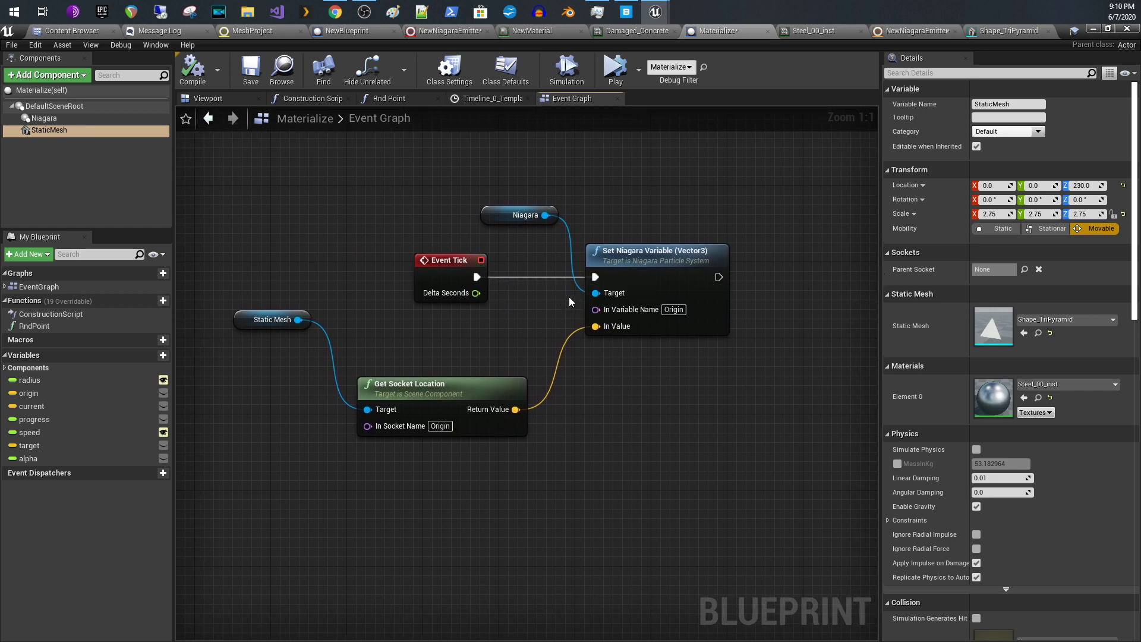
click(498, 219)
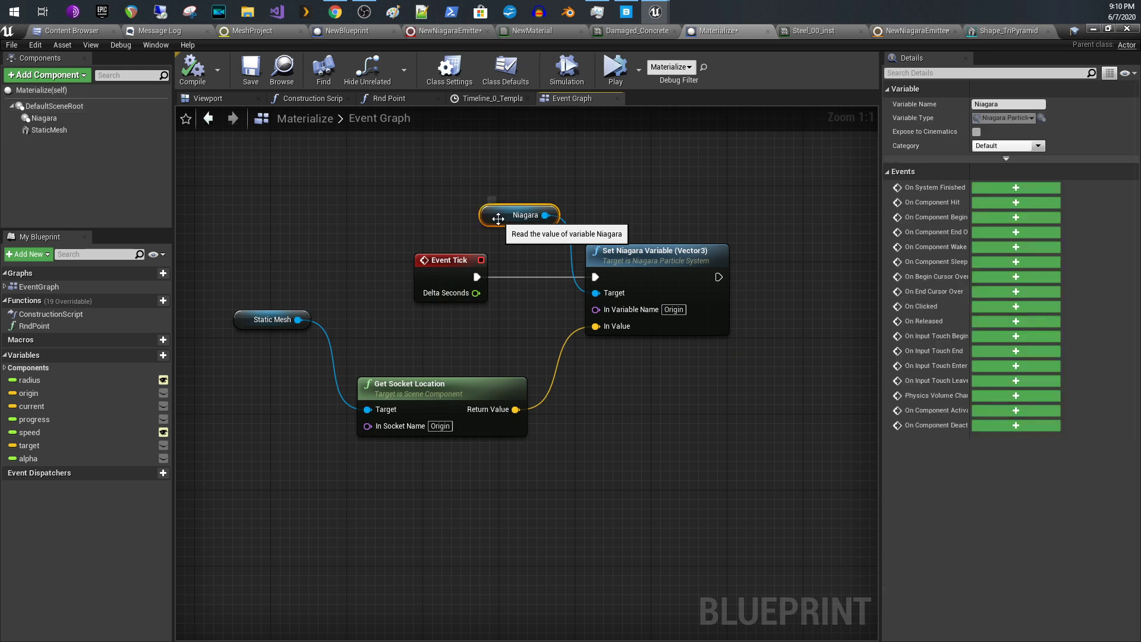
click(123, 118)
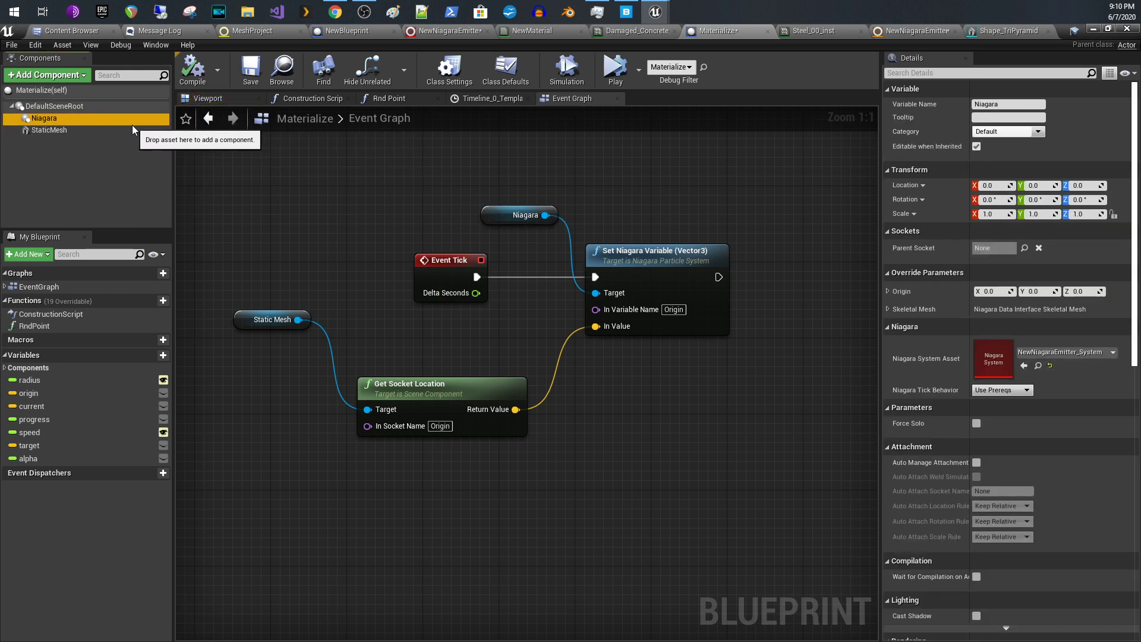
click(76, 77)
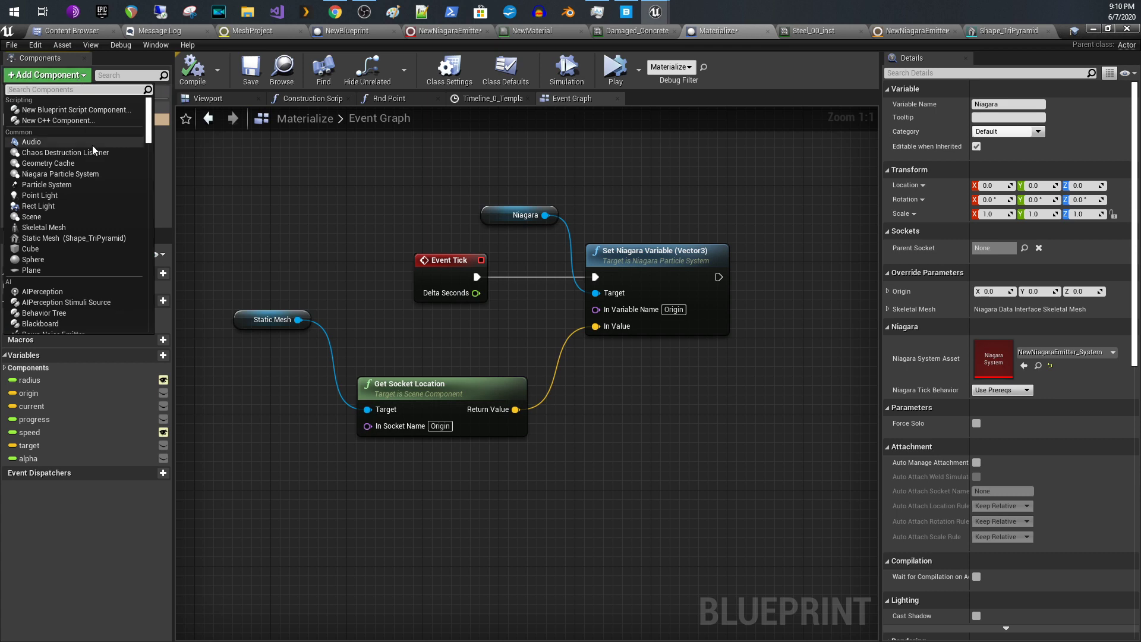
click(197, 178)
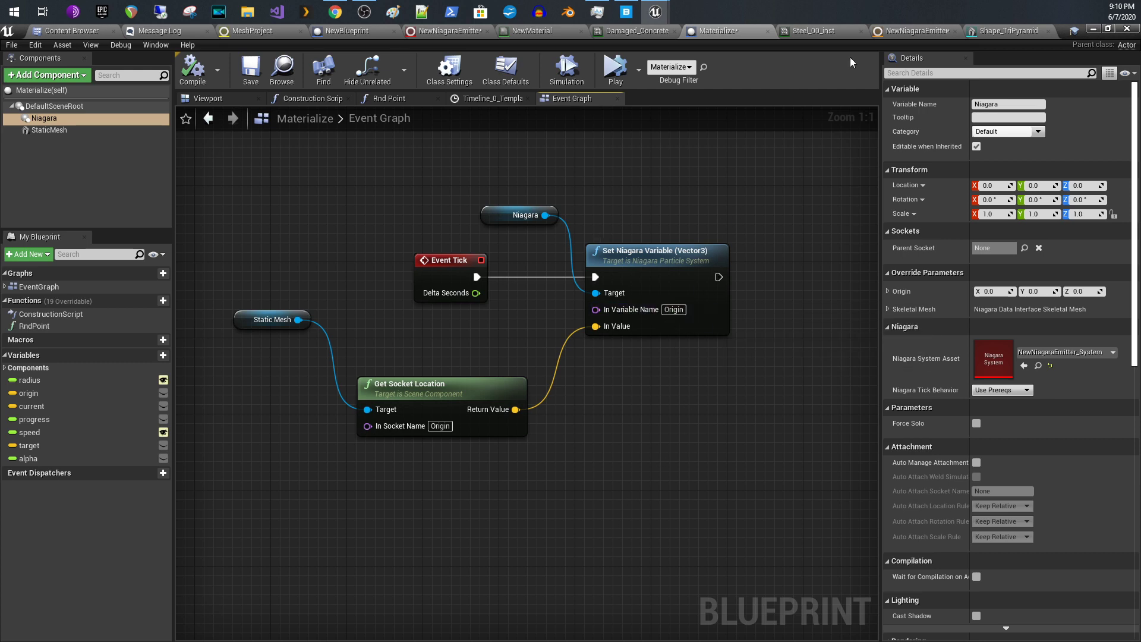
click(907, 30)
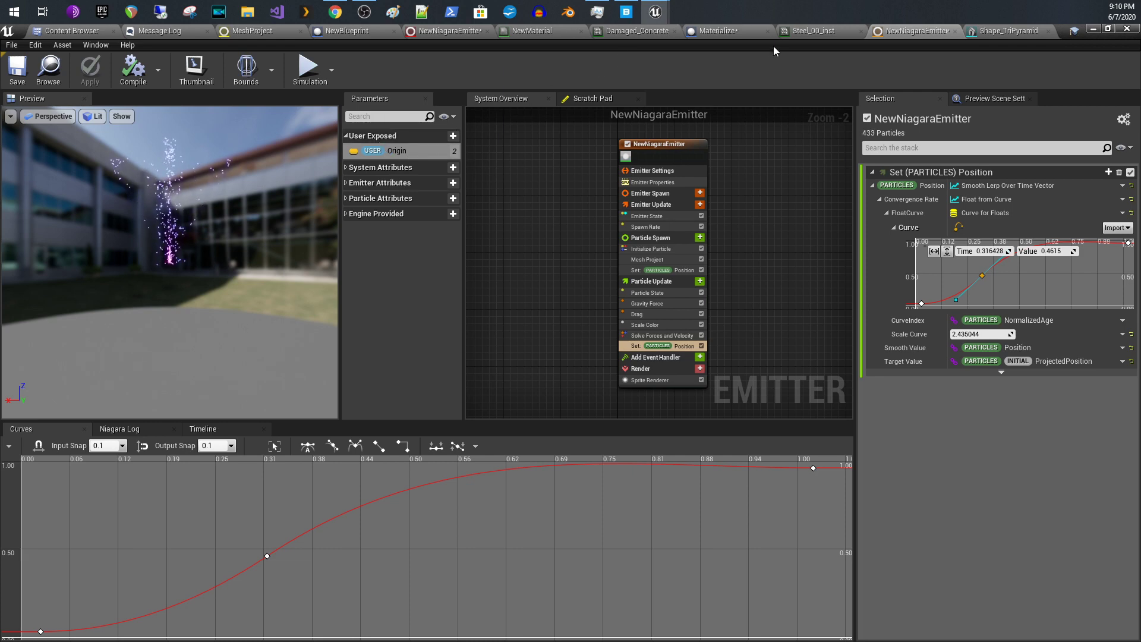
- Inspect the StaticMesh component and Get Socket Location node in Materialize, then view Shape_TriPyramid's Origin socket
click(719, 36)
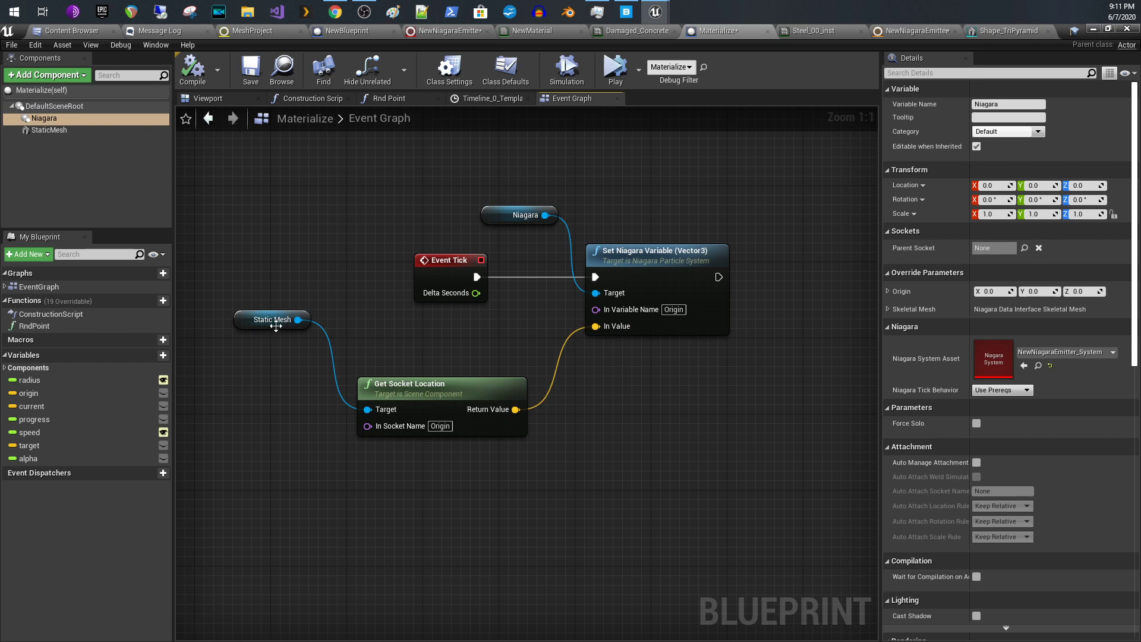
click(70, 134)
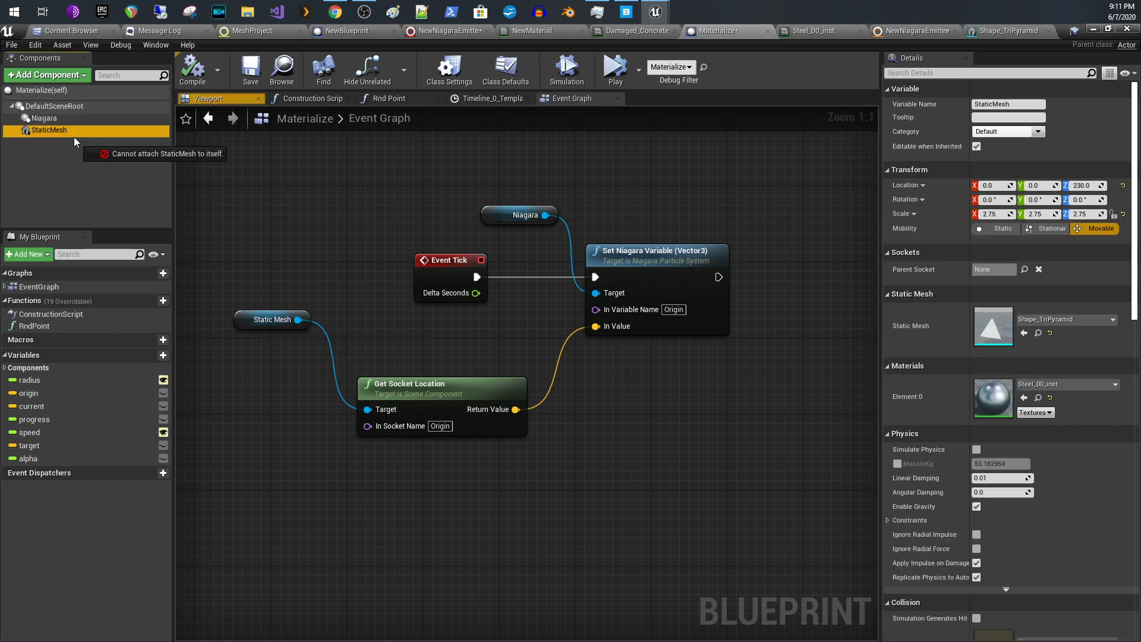
click(399, 390)
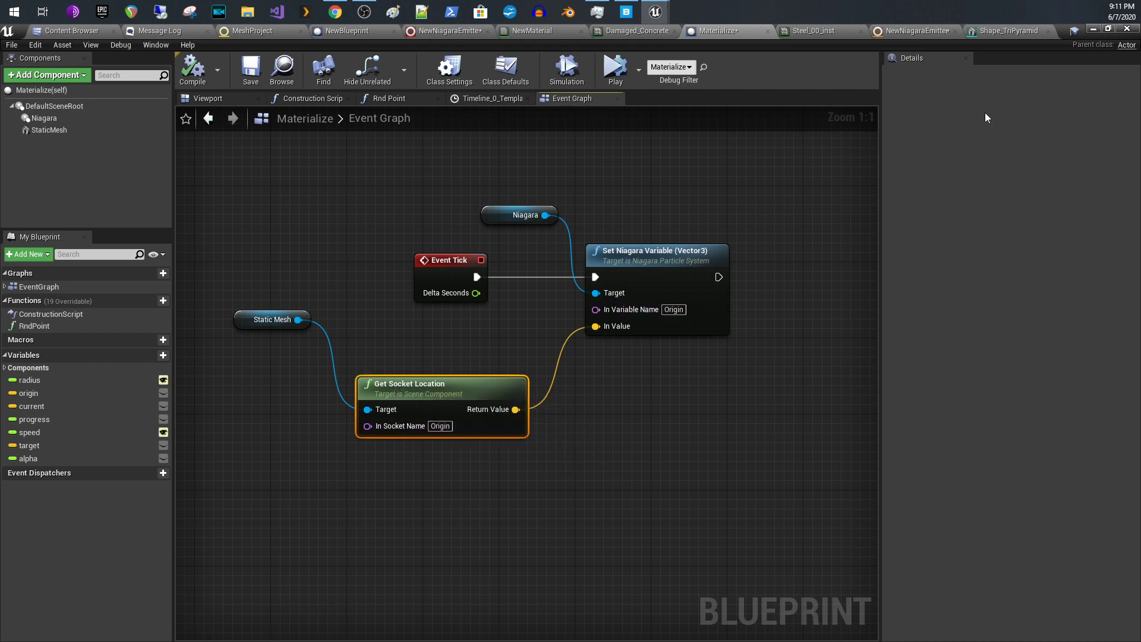
click(1018, 32)
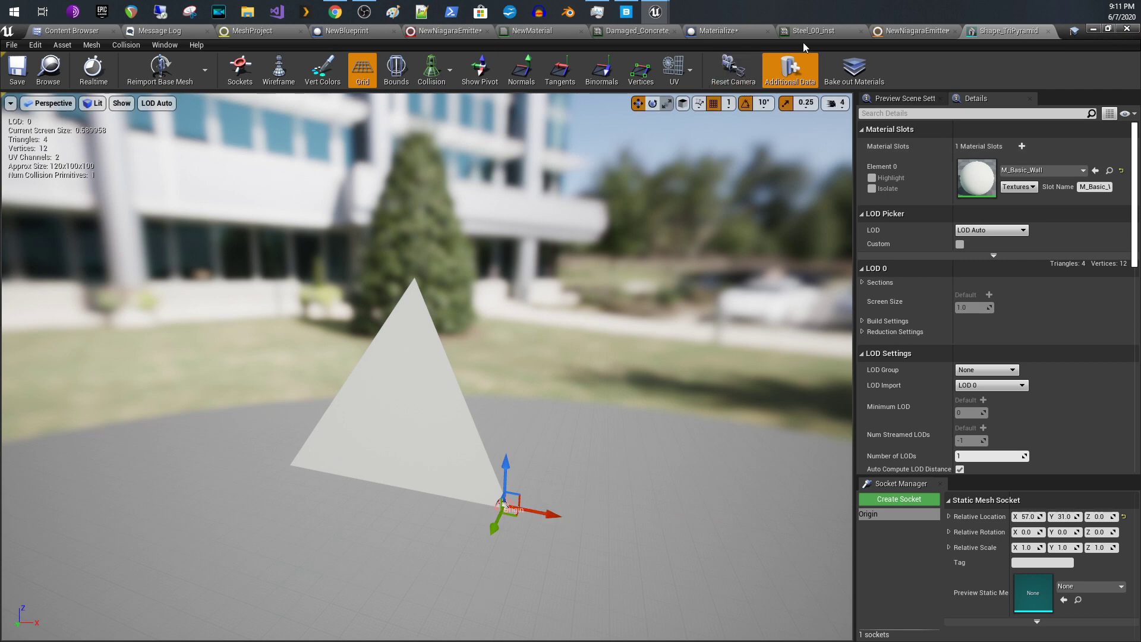
- Switch back to the Materialize Event Graph, where Event Tick feeds the Origin socket location to Niagara
click(721, 31)
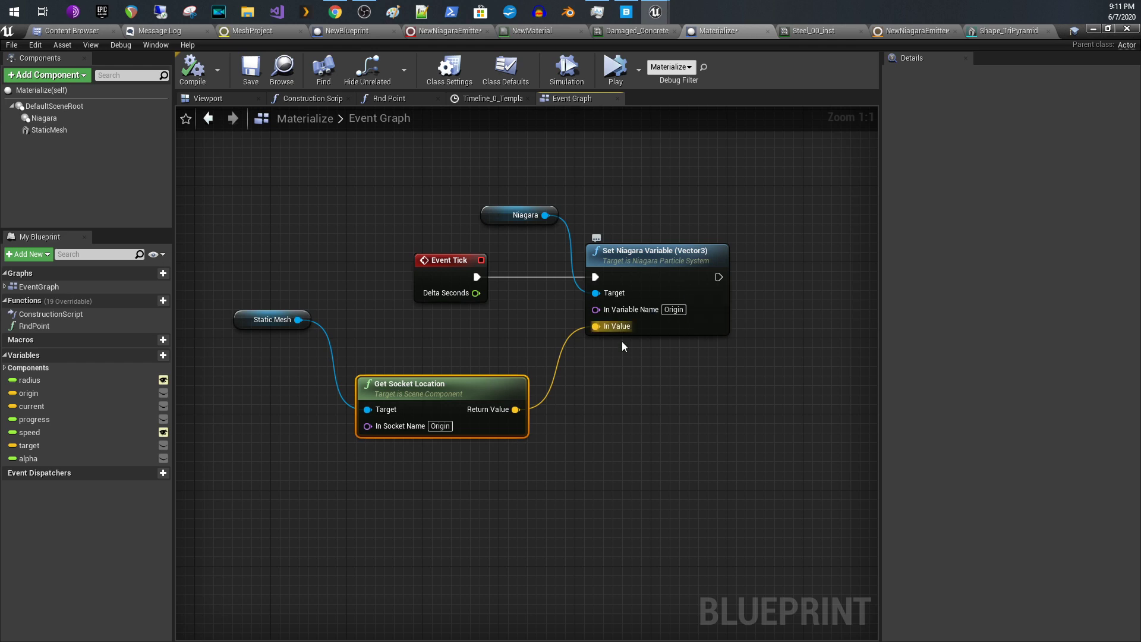
click(904, 31)
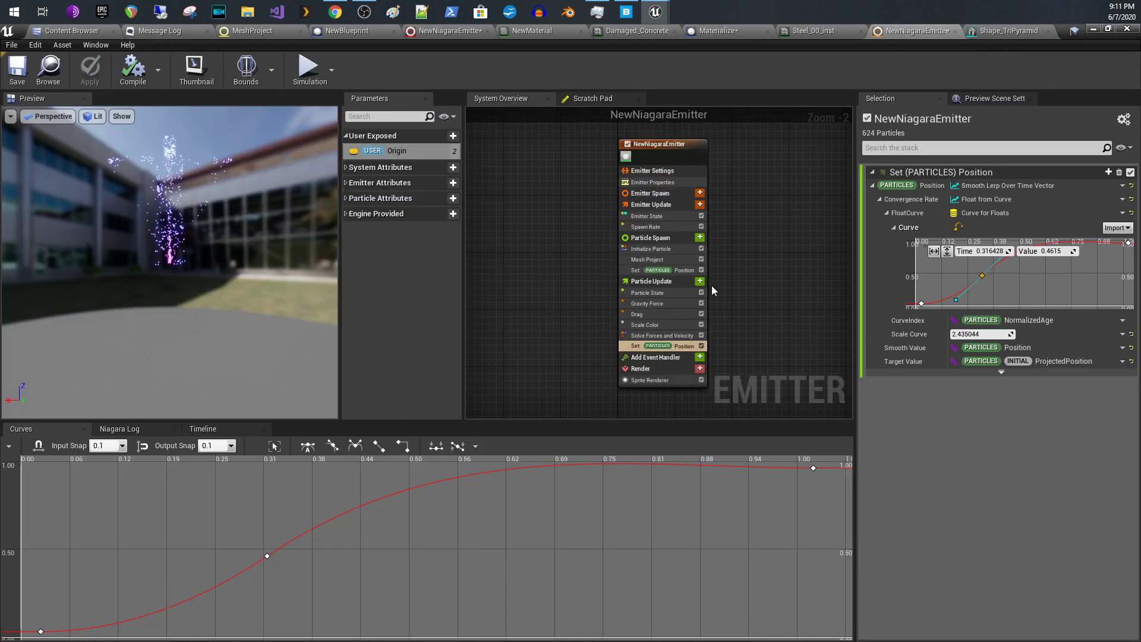
- Show the Mesh Project module's settings in the NewNiagaraEmitter stack
click(683, 258)
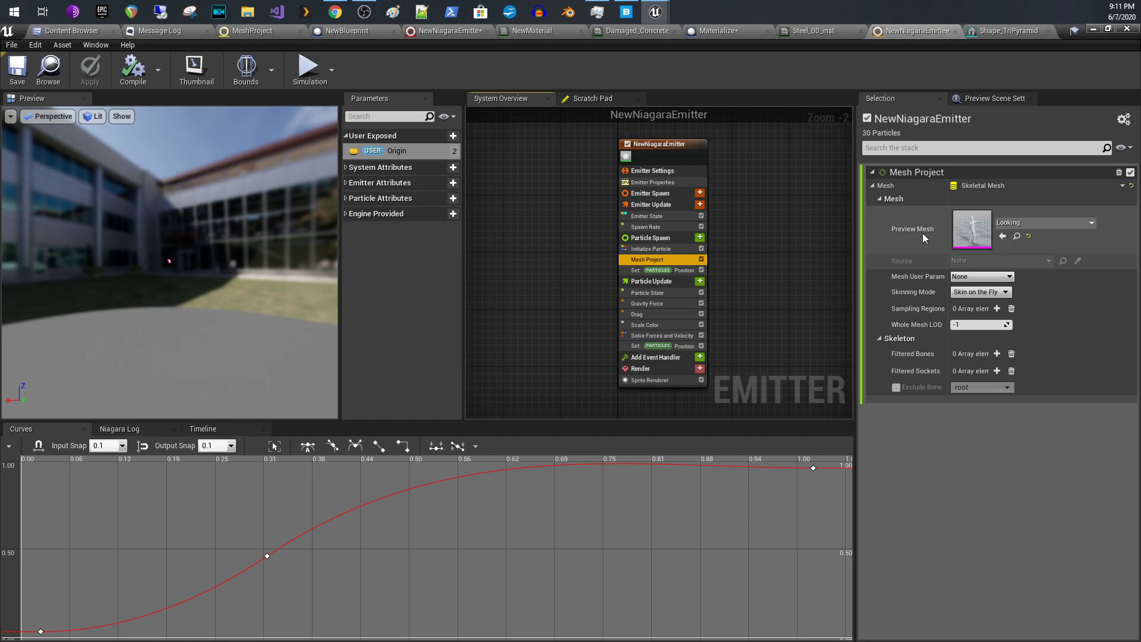